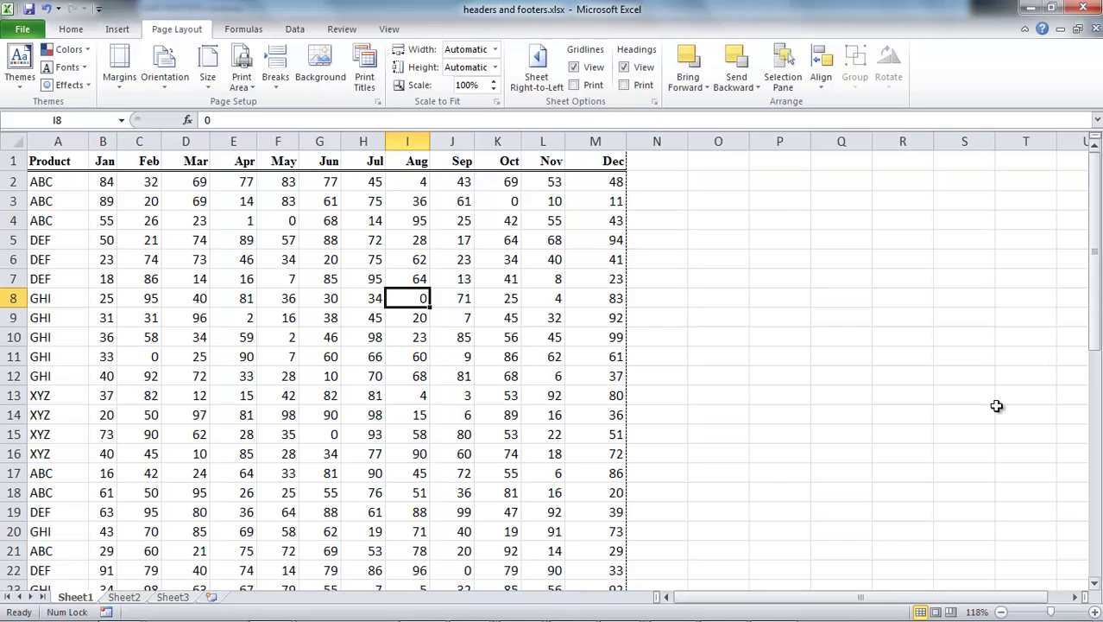
Step: Switch to Page Layout view and scroll down to page 1's empty footer area
left_click(936, 612)
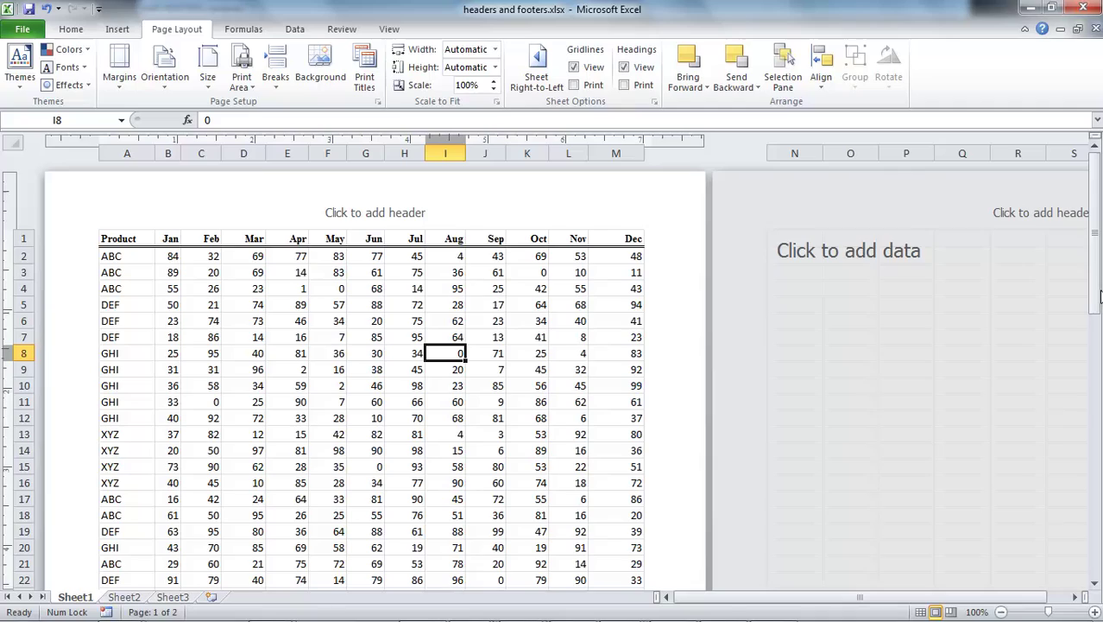
left_click_drag(1098, 295, 1098, 523)
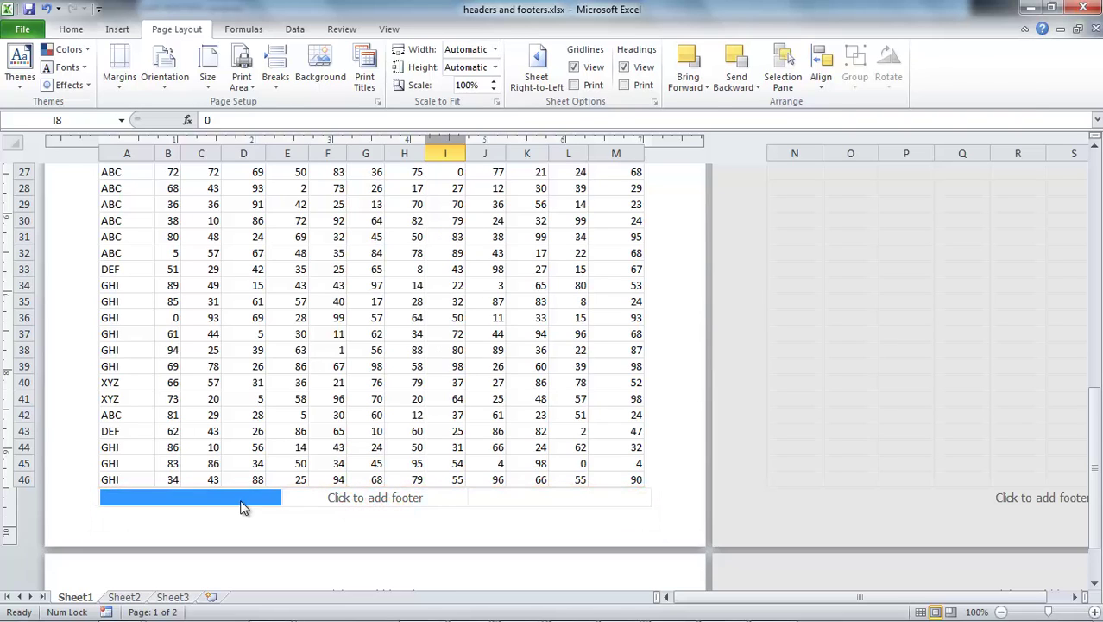
Step: Fill the footer with 'Edupedia world' left, the author's name centre, and 'learn Excel 2010' right
left_click(197, 496)
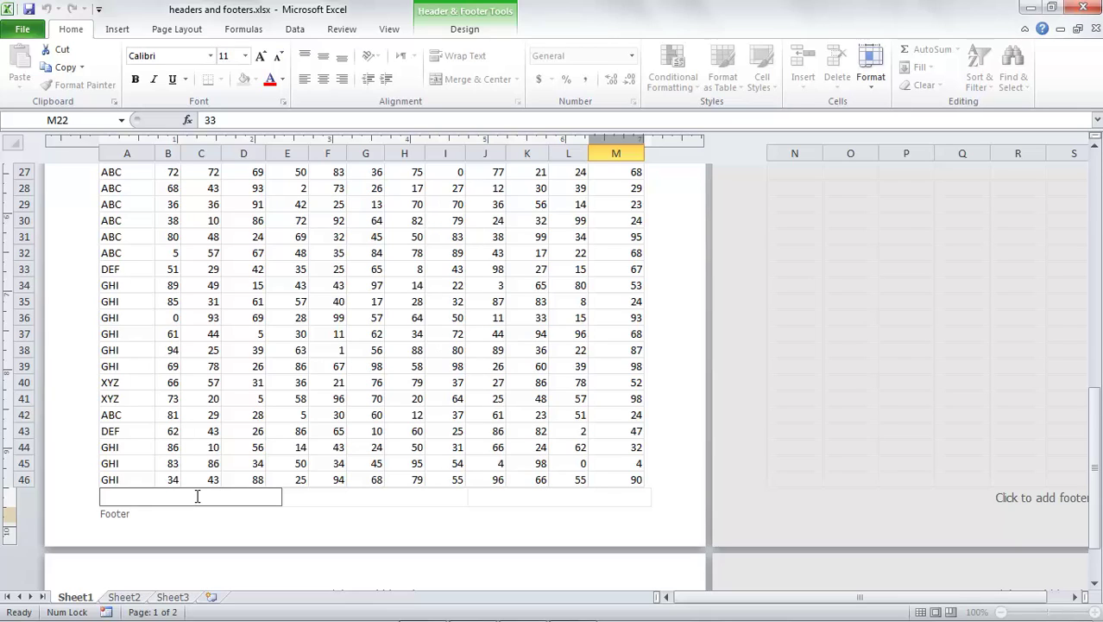
type("Edupedia world")
left_click(323, 496)
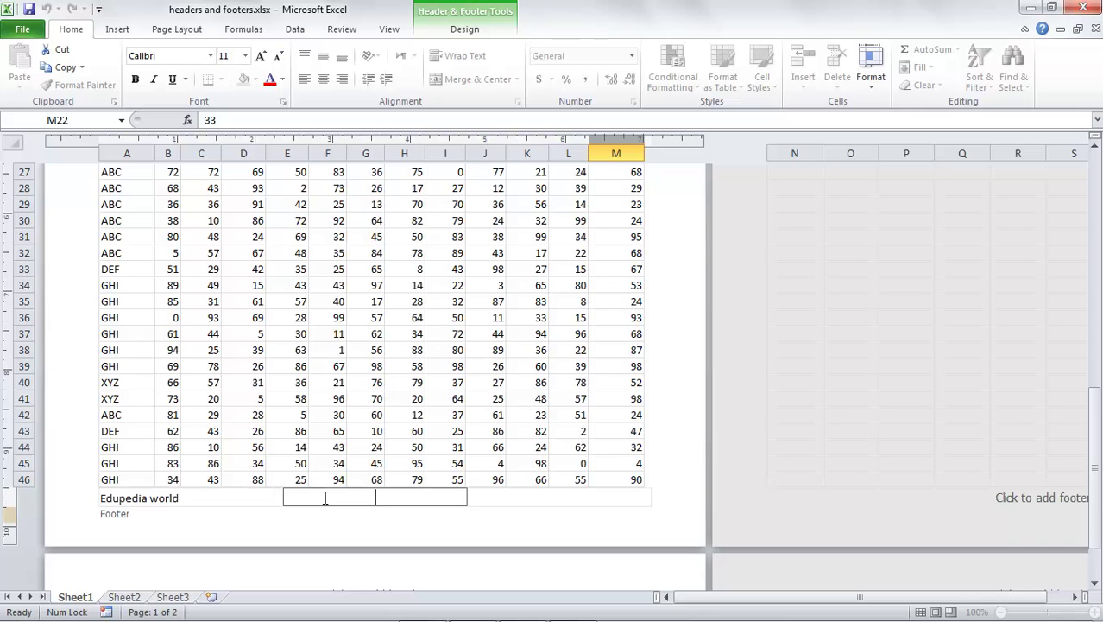
scroll(331, 488, "down", 1)
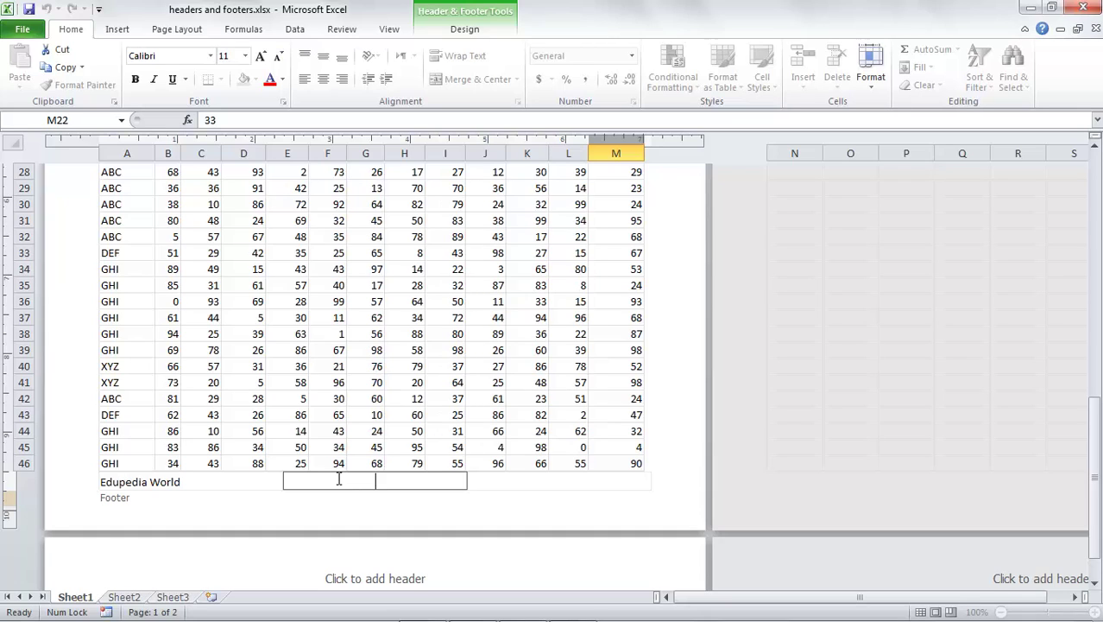
type("Soraya Elsayed")
left_click(577, 483)
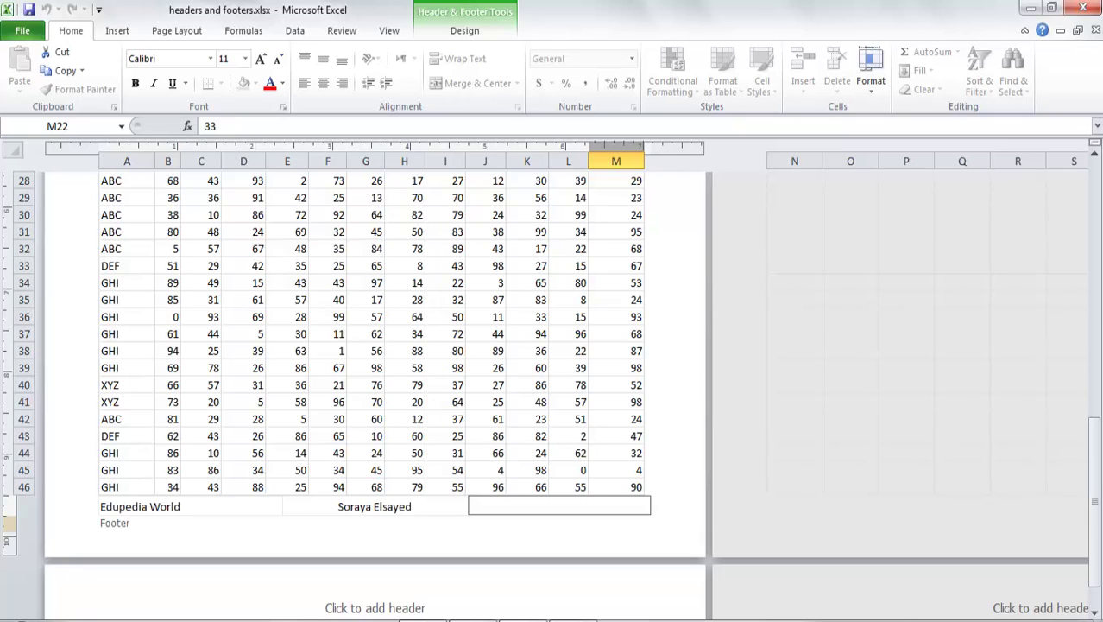
type("learn Excel 2010")
Step: Make the left footer text 'Edupedia World' red and bold
left_click(665, 539)
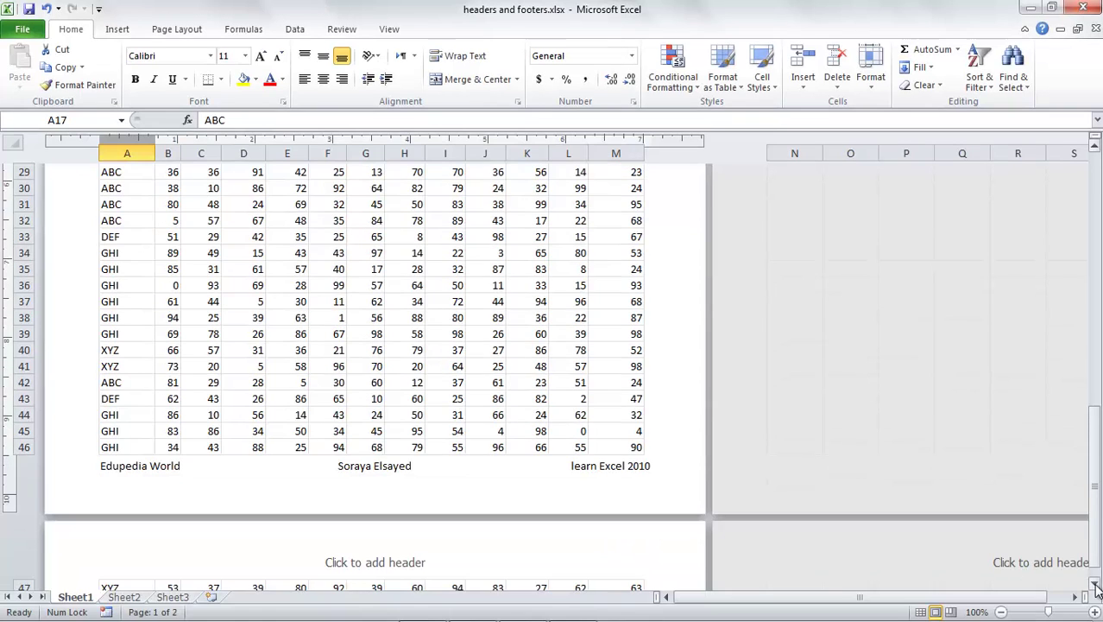
scroll(1095, 585, "down", 6)
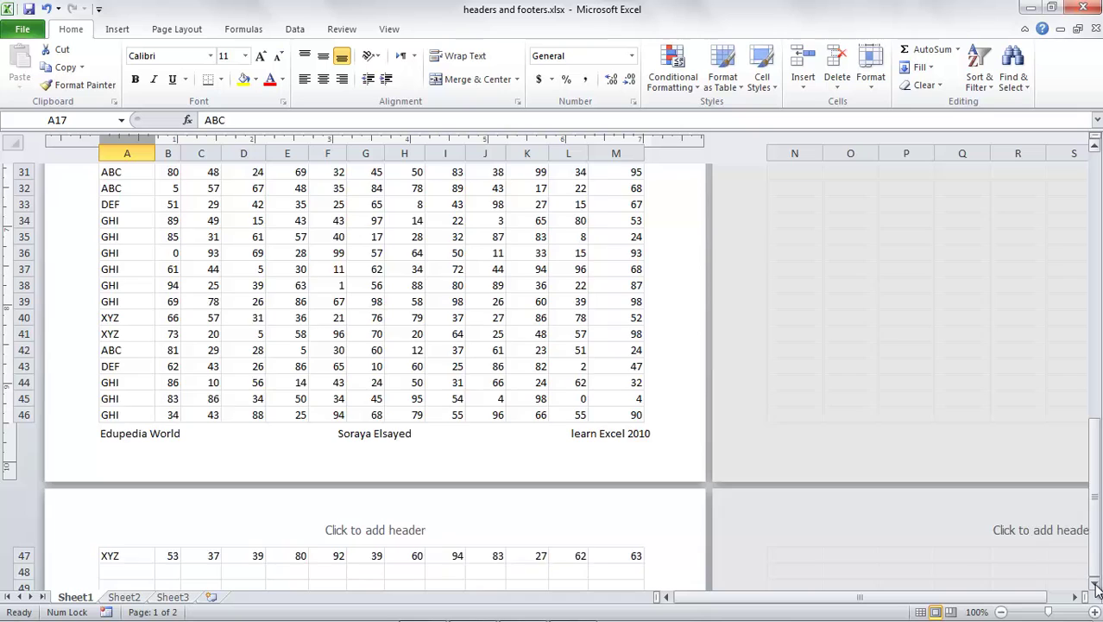
scroll(1094, 585, "down", 3)
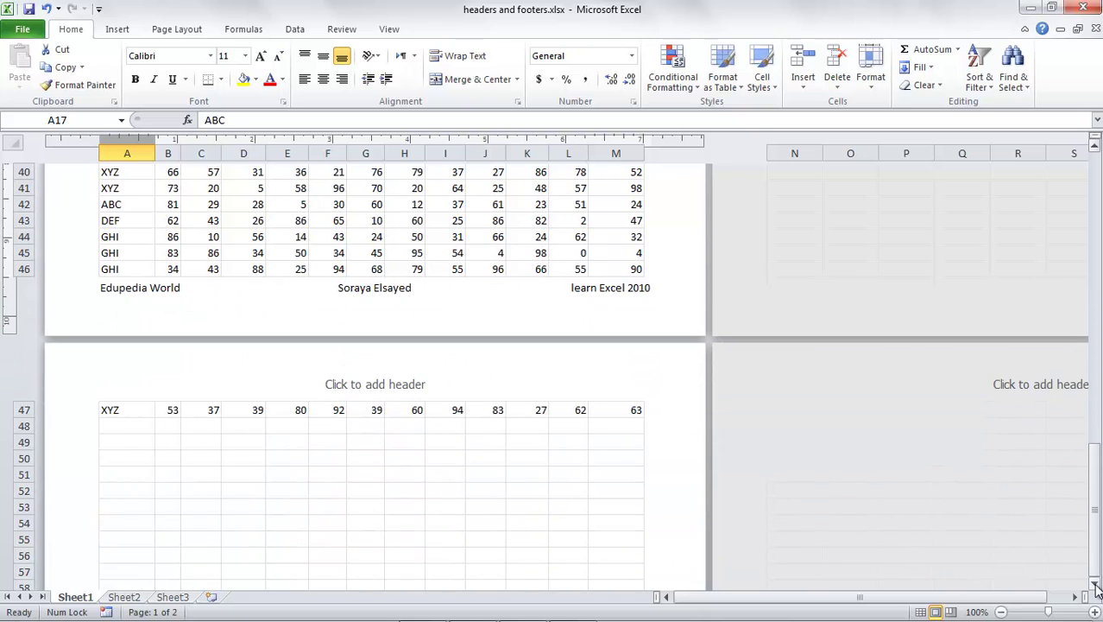
scroll(1095, 585, "down", 5)
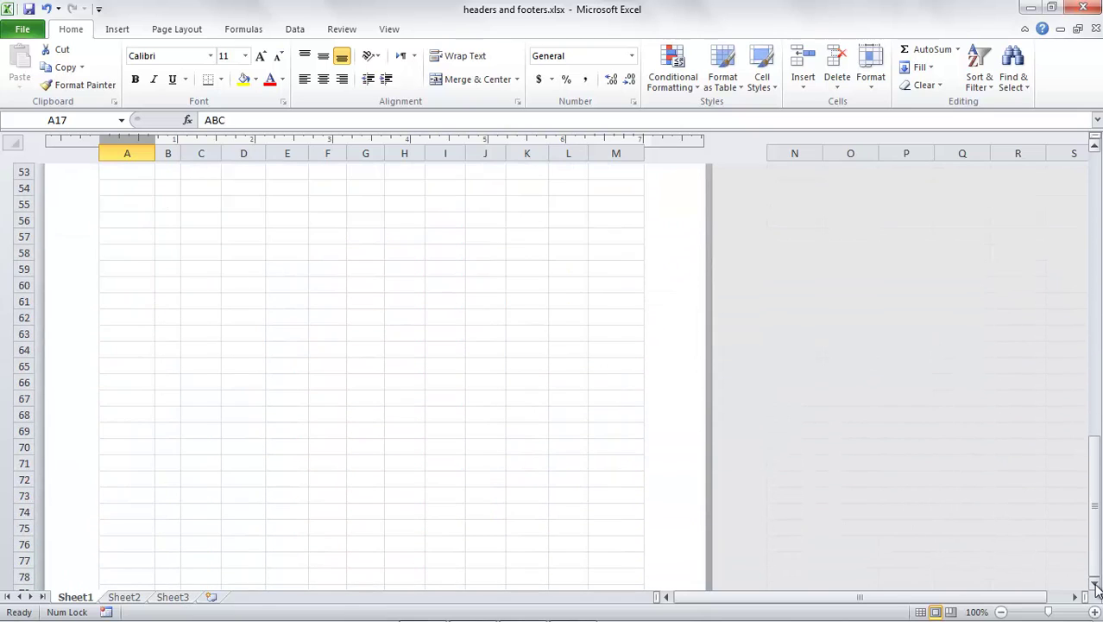
scroll(1095, 585, "down", 7)
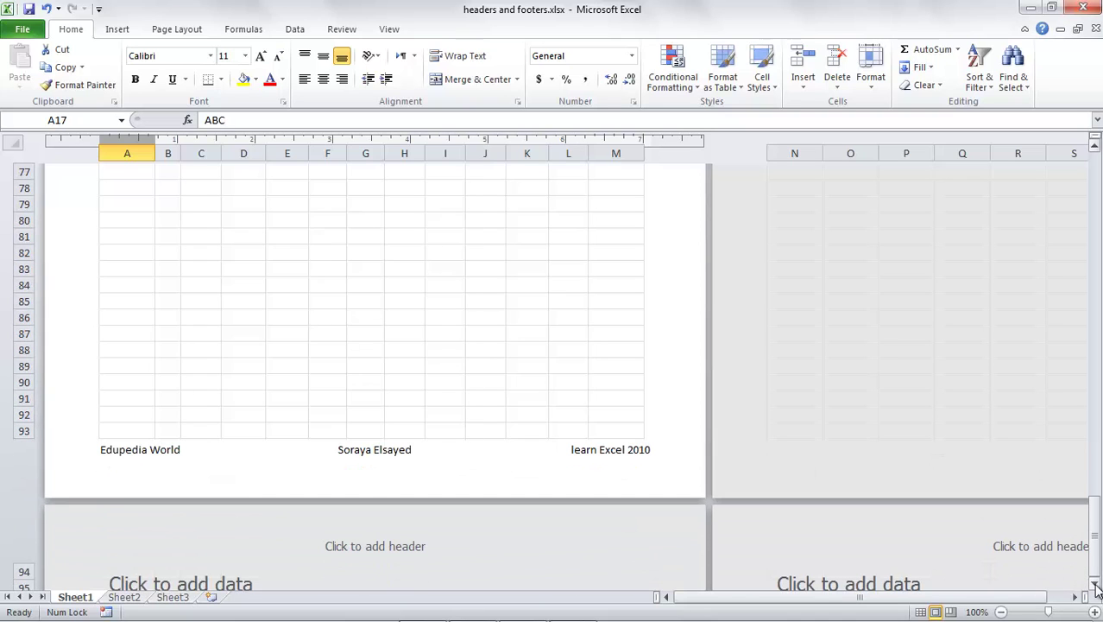
scroll(1095, 586, "down", 1)
left_click(177, 432)
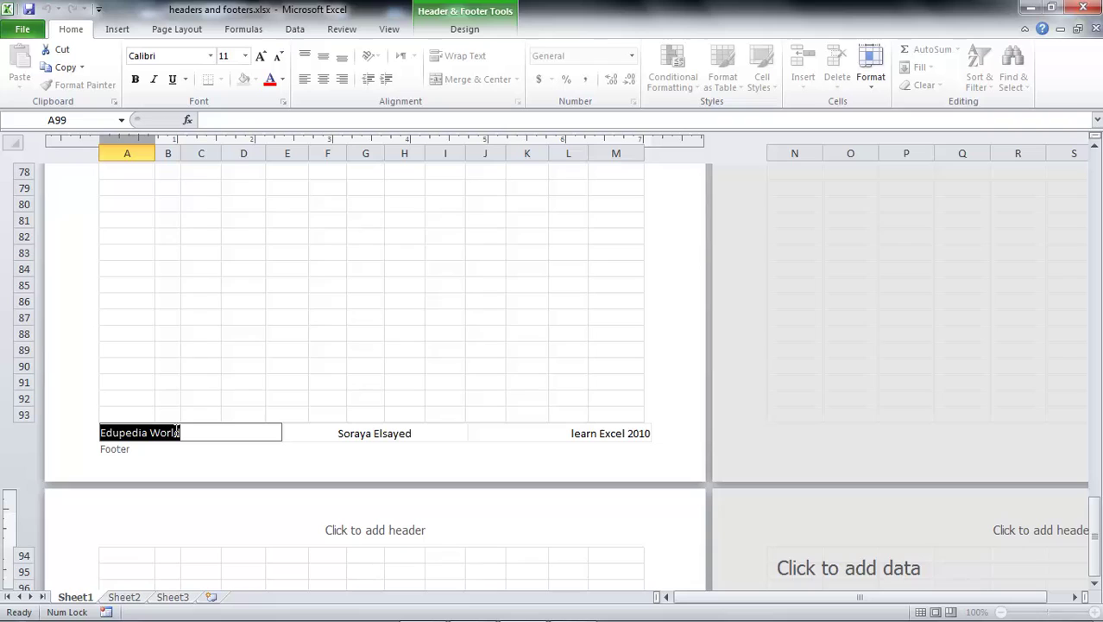
left_click(270, 80)
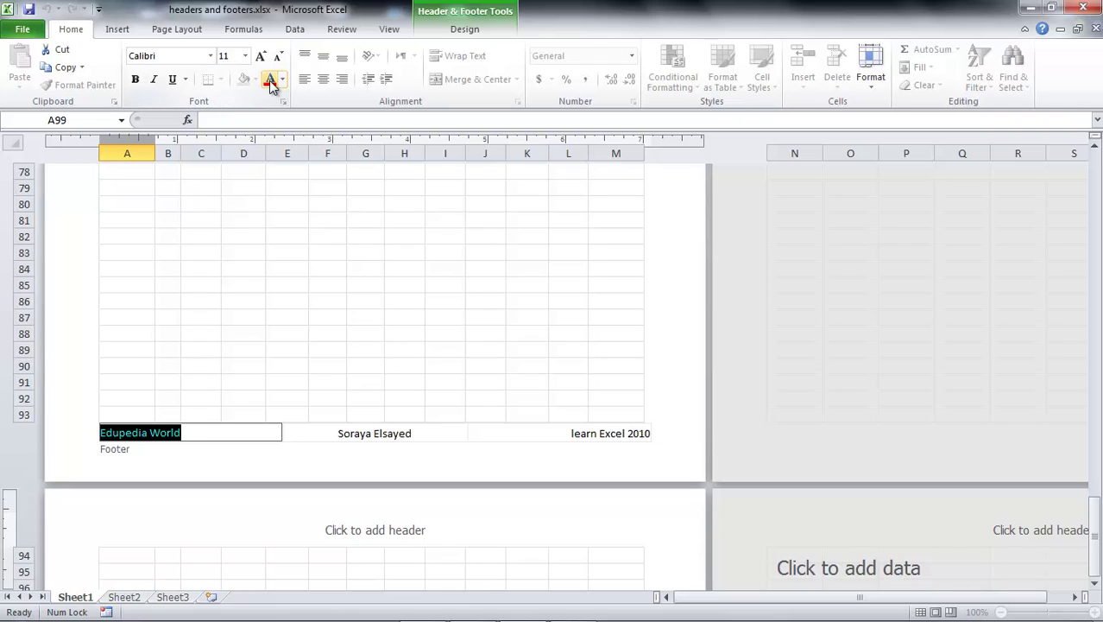
left_click(136, 80)
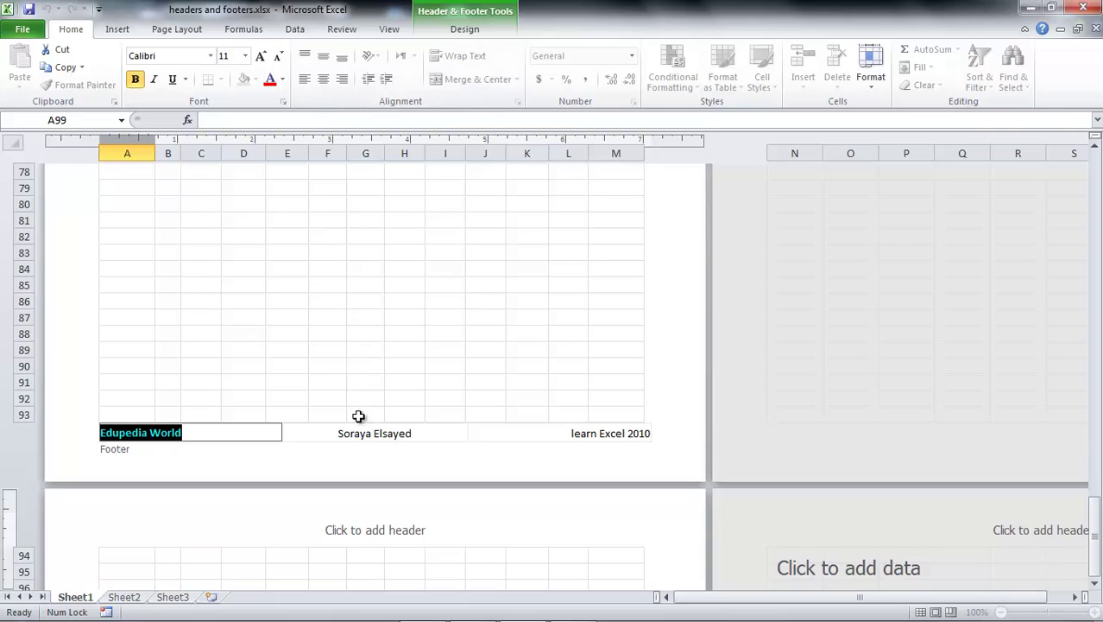
Step: Underline the centre footer name in Adobe Fan Heiti Std B and italicise 'learn Excel 2010'
left_click(369, 447)
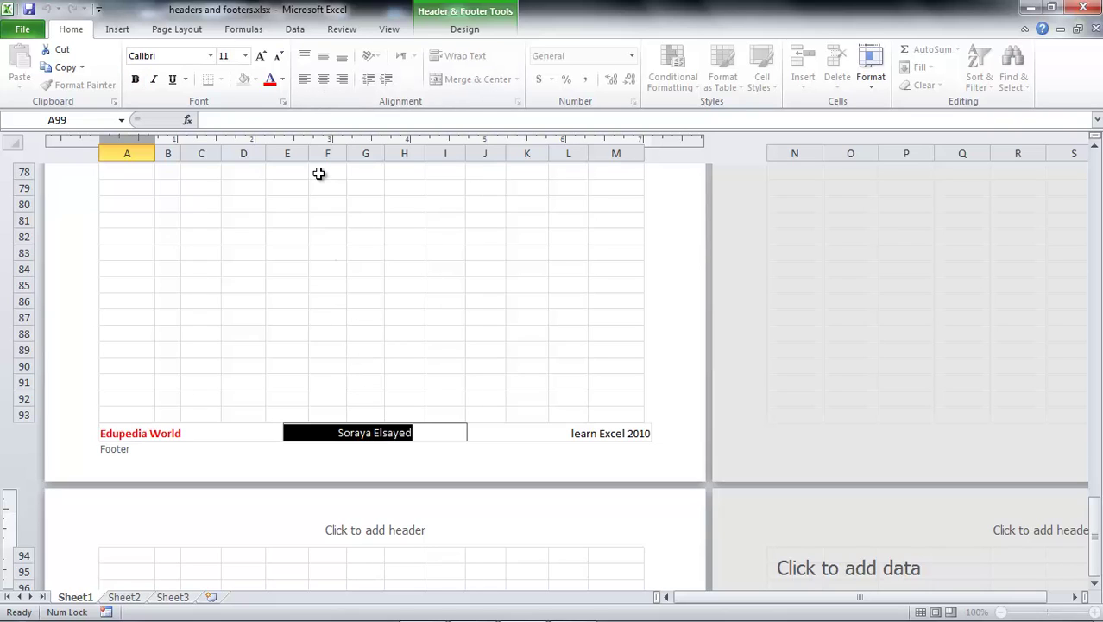
left_click(173, 80)
left_click(210, 56)
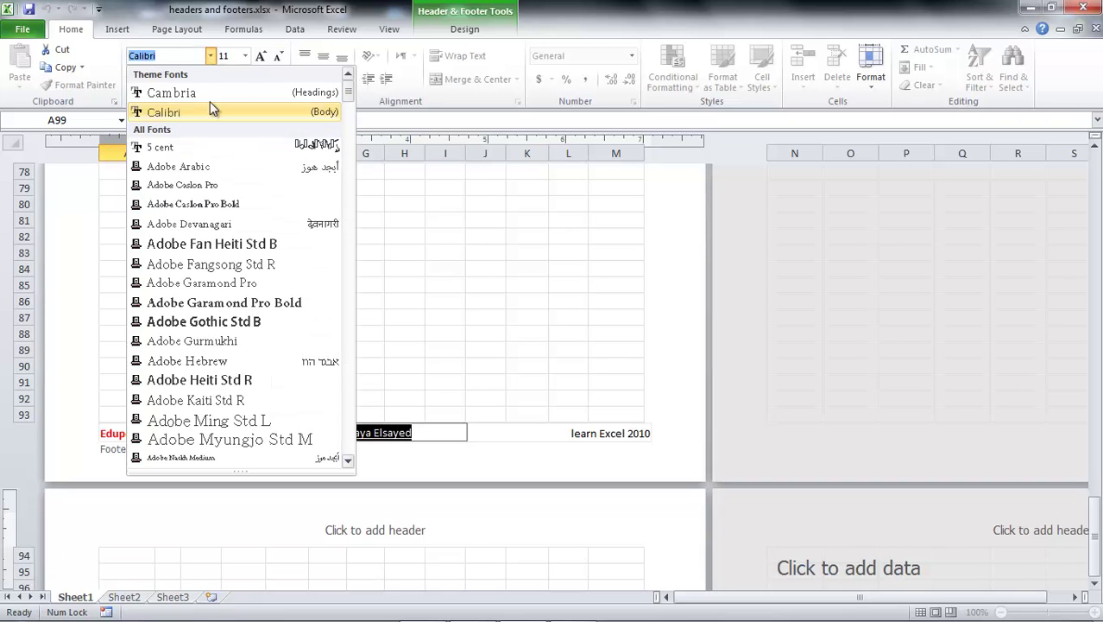
left_click(217, 241)
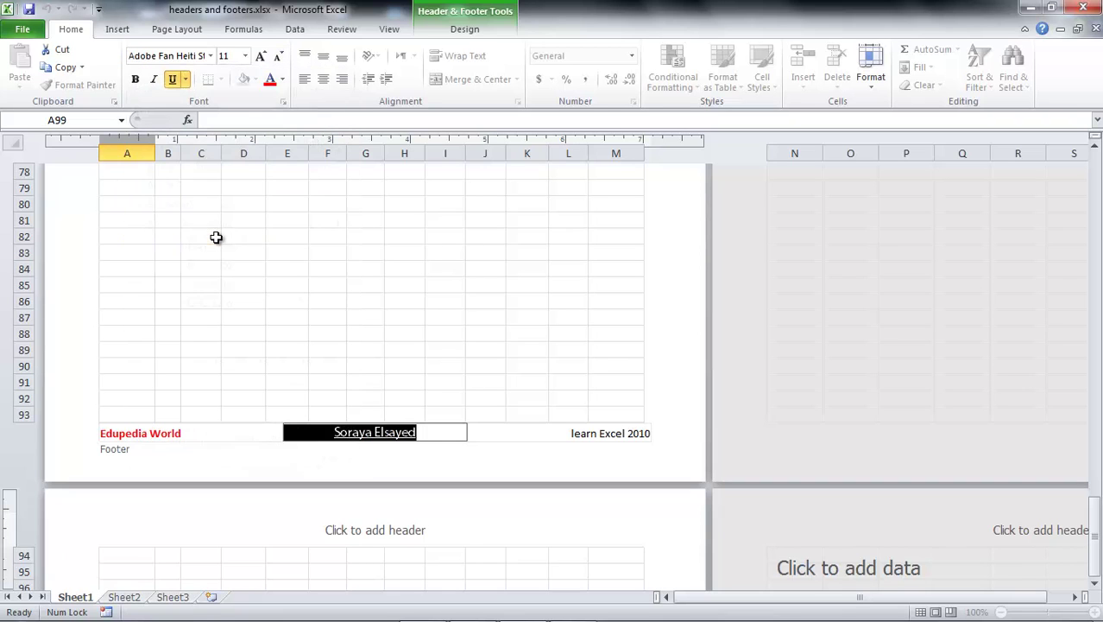
left_click(589, 444)
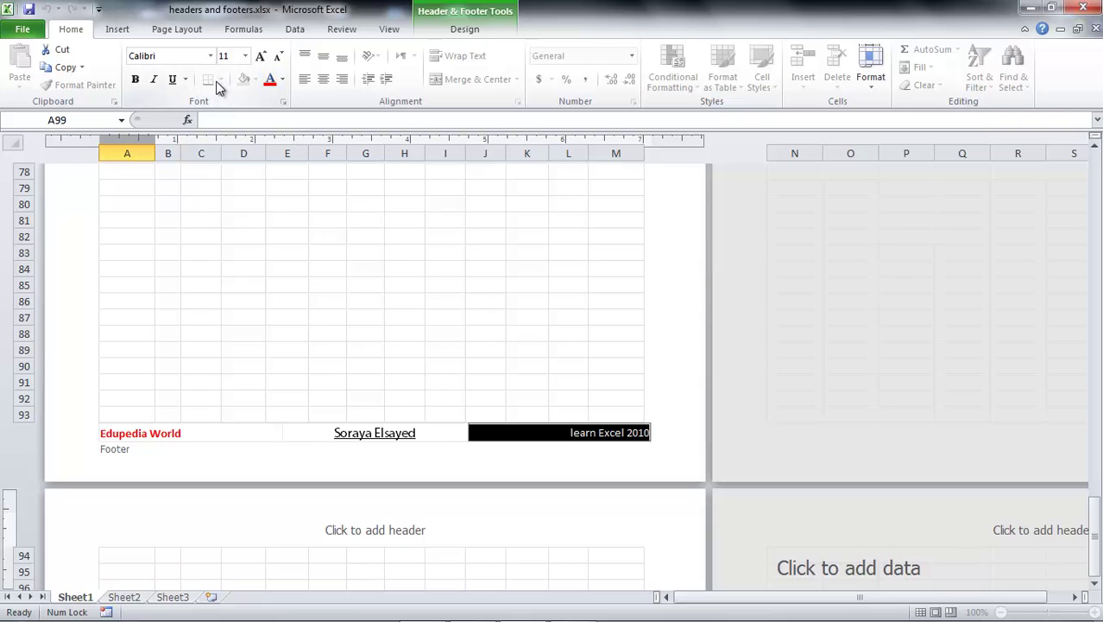
left_click(154, 80)
left_click(95, 249)
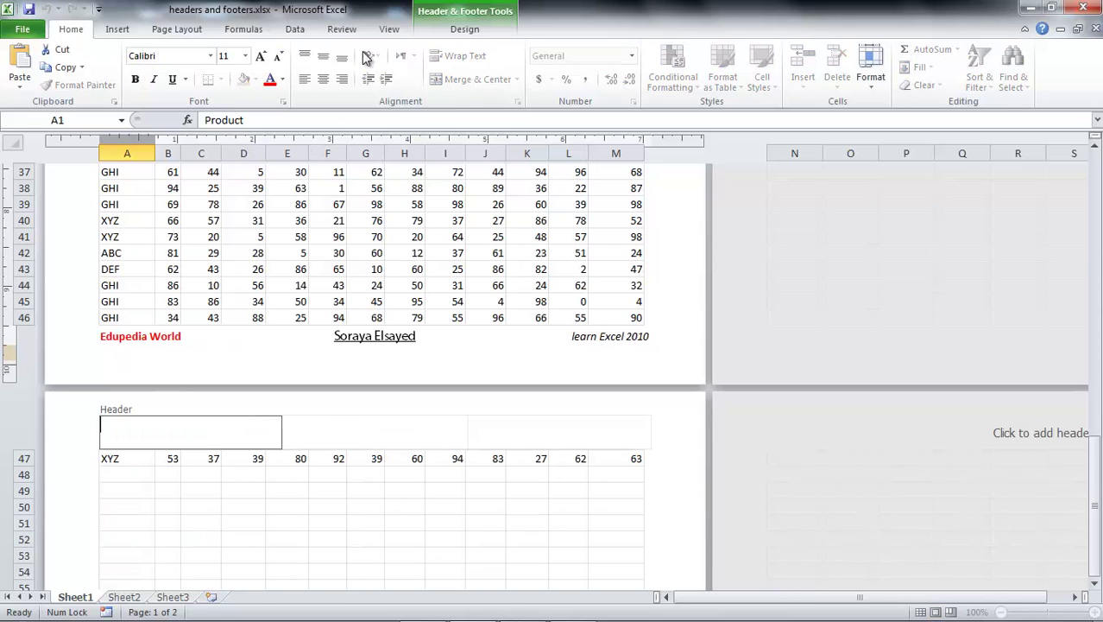
Step: Insert the page number, ' of ', and the page count into the left header
left_click(462, 31)
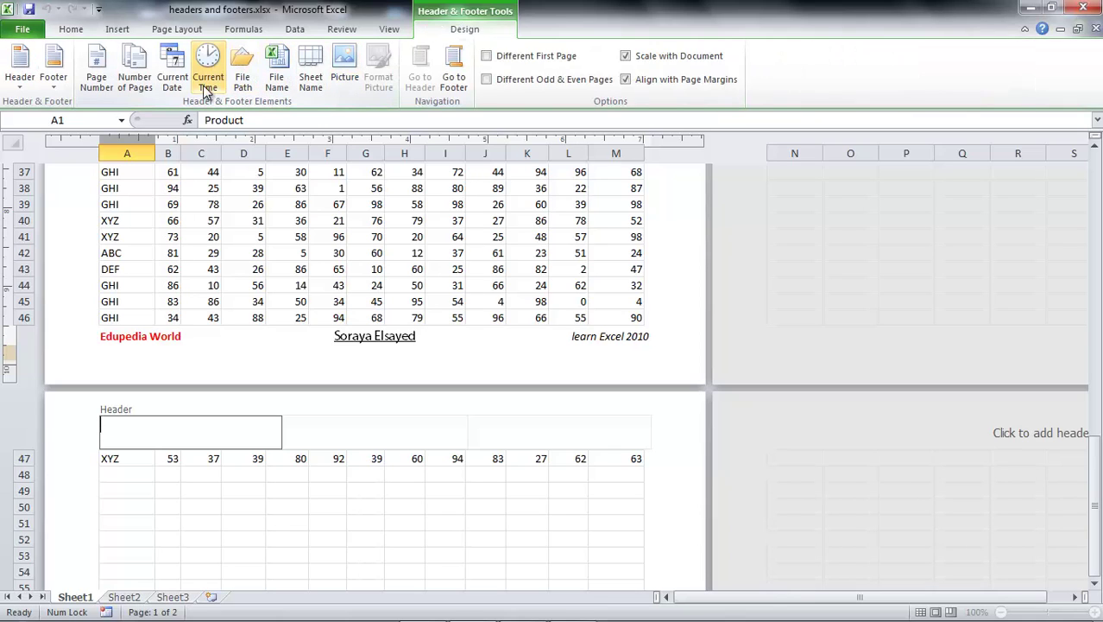
left_click(97, 79)
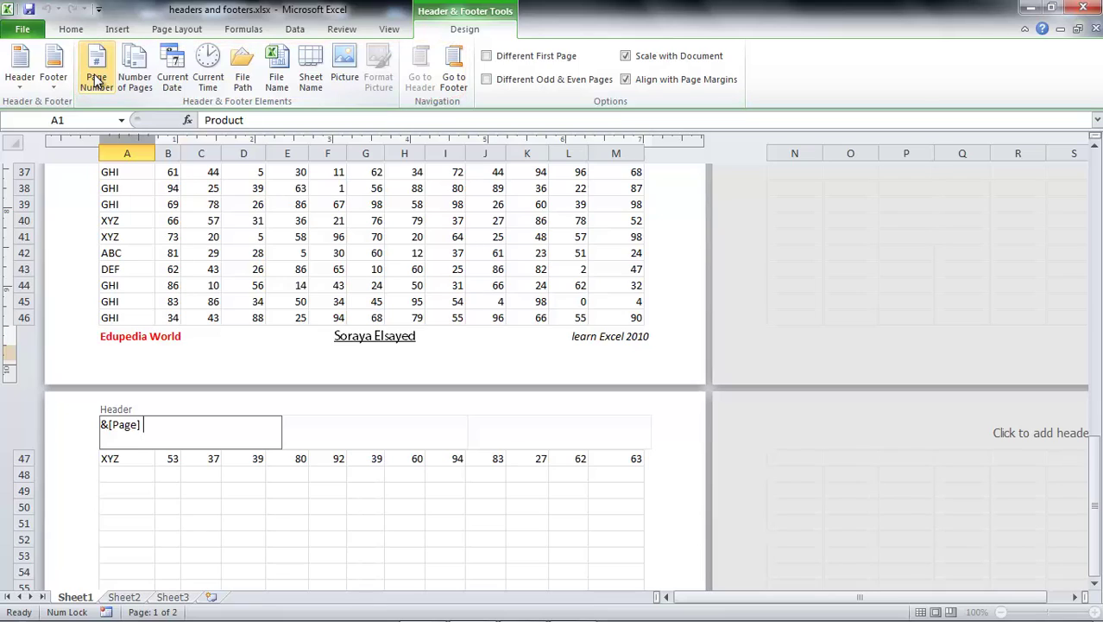
type("of")
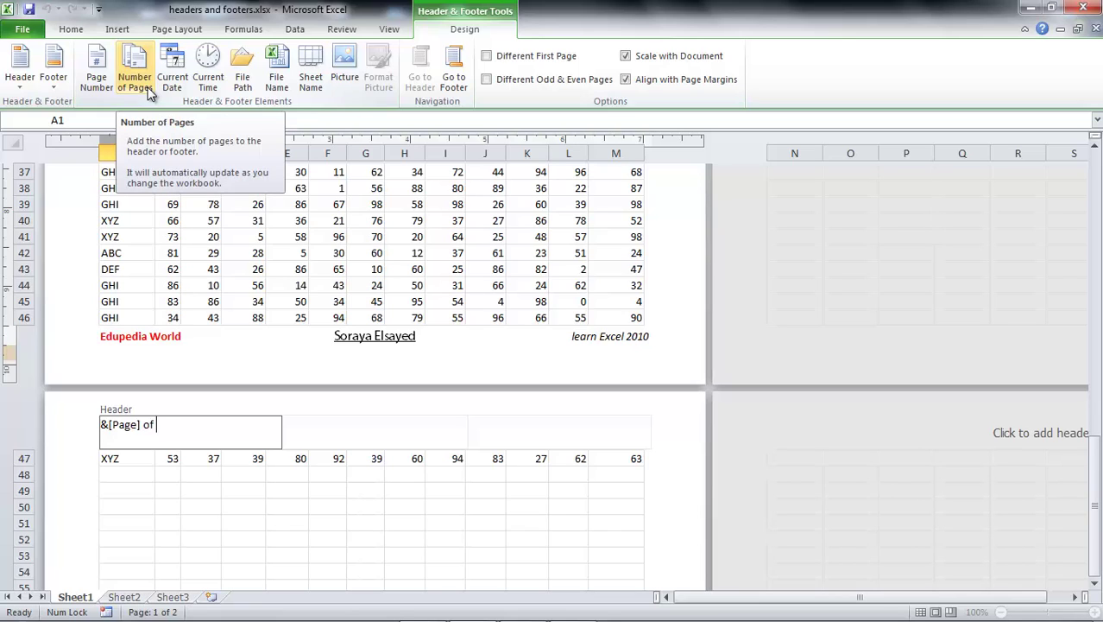
left_click(135, 82)
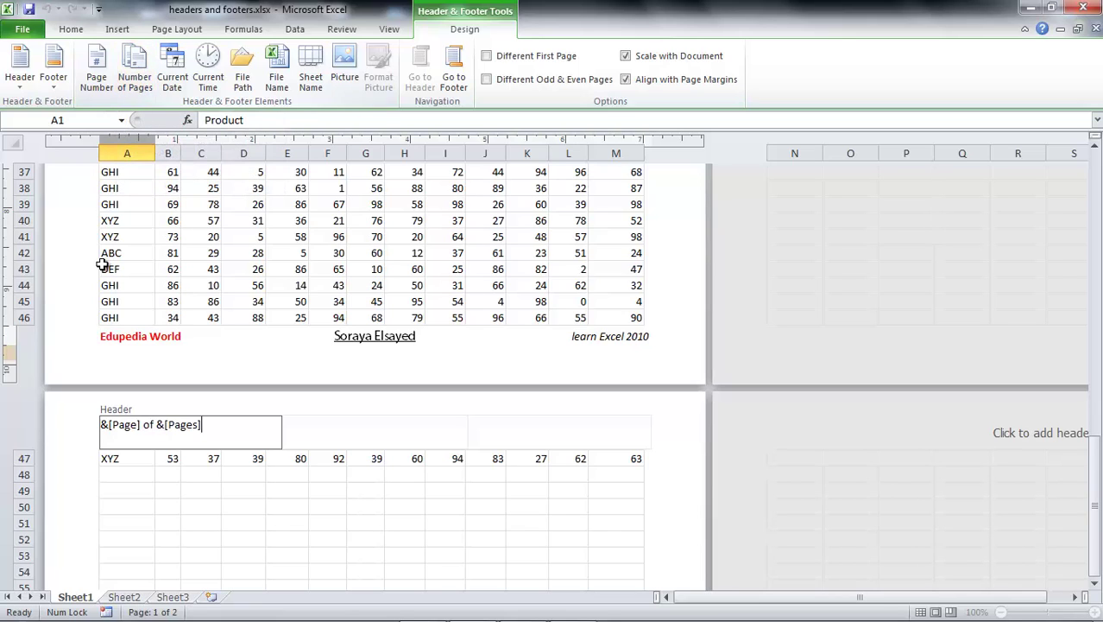
left_click(83, 413)
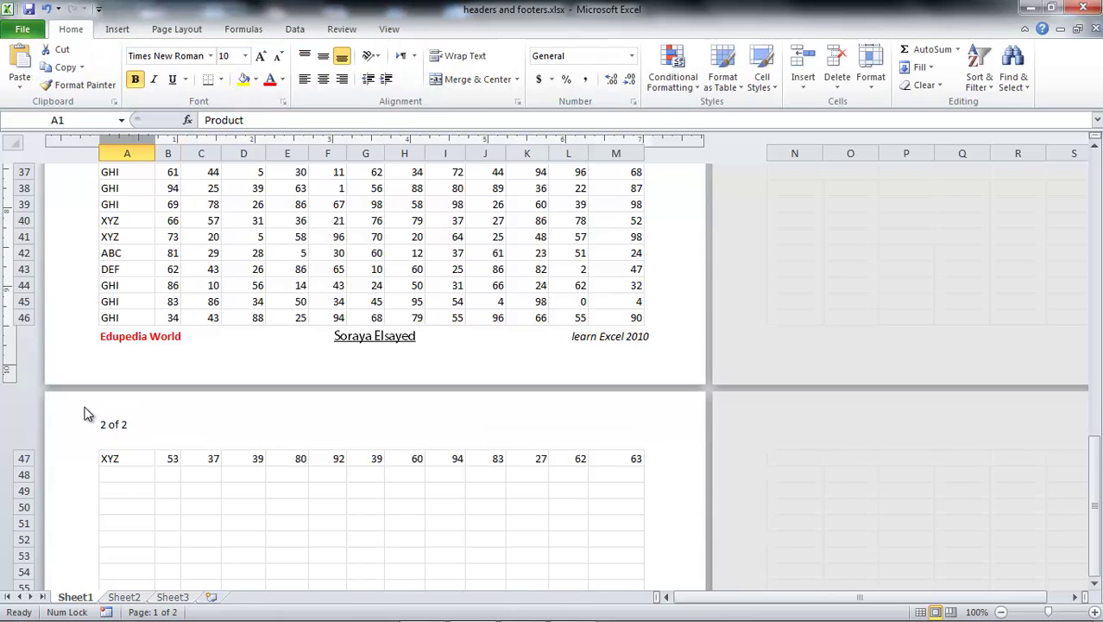
scroll(84, 412, "up", 15)
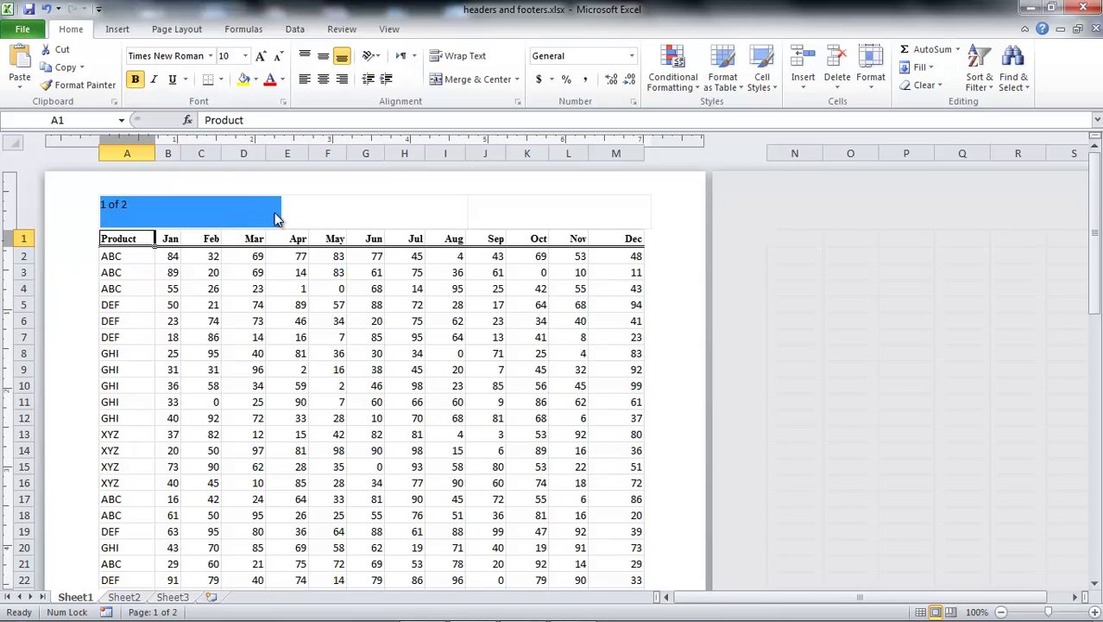
Step: Add the current date and time to the centre header and the file path to the right header
left_click(313, 211)
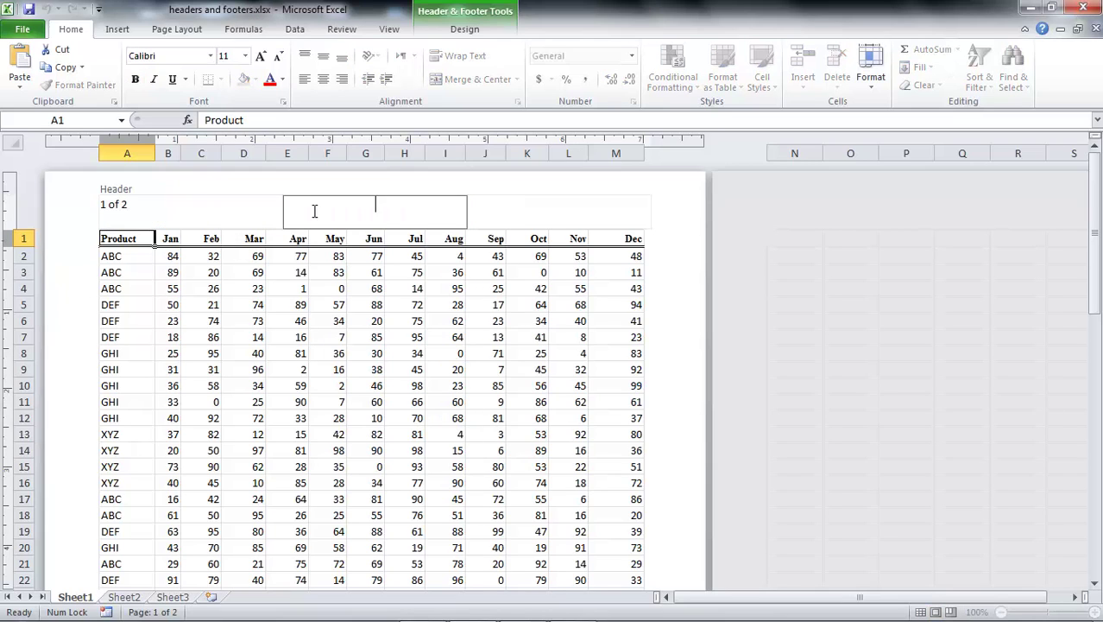
left_click(444, 32)
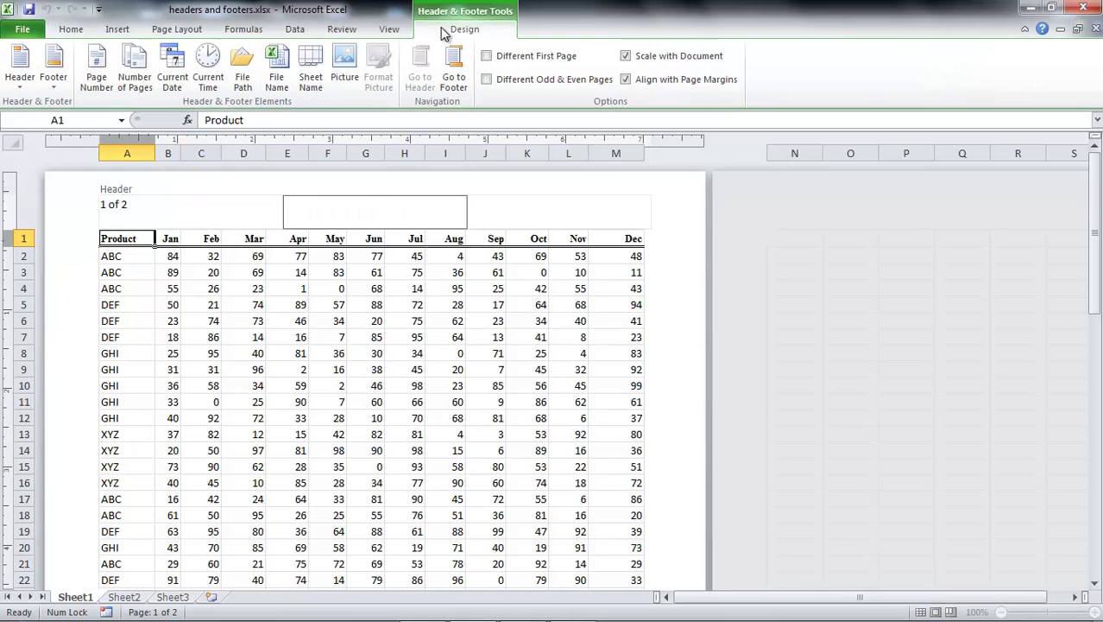
left_click(173, 82)
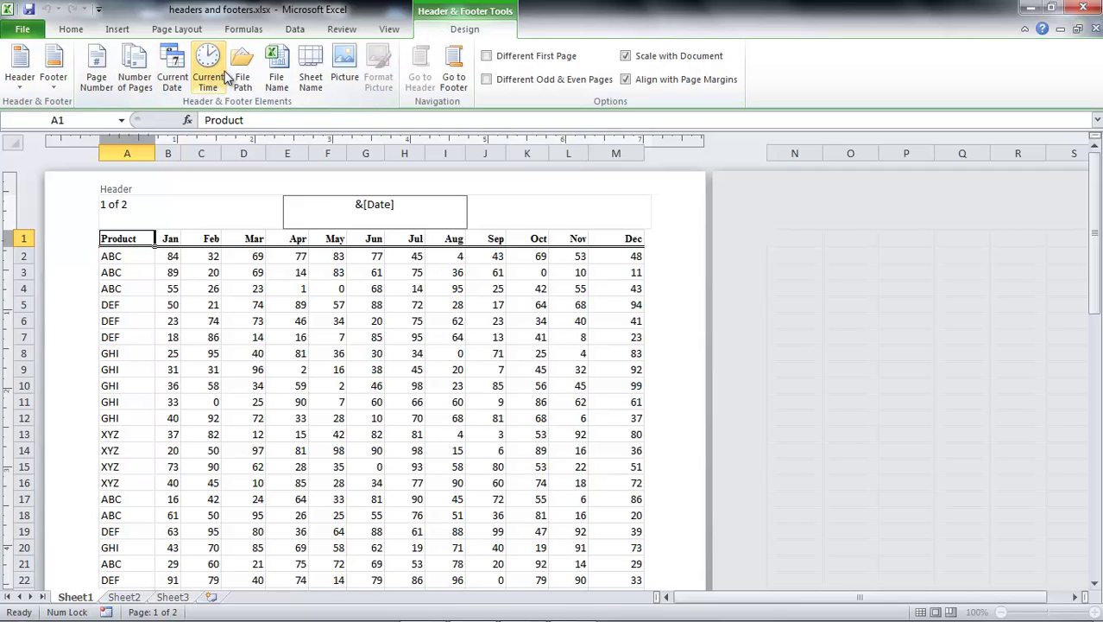
left_click(216, 70)
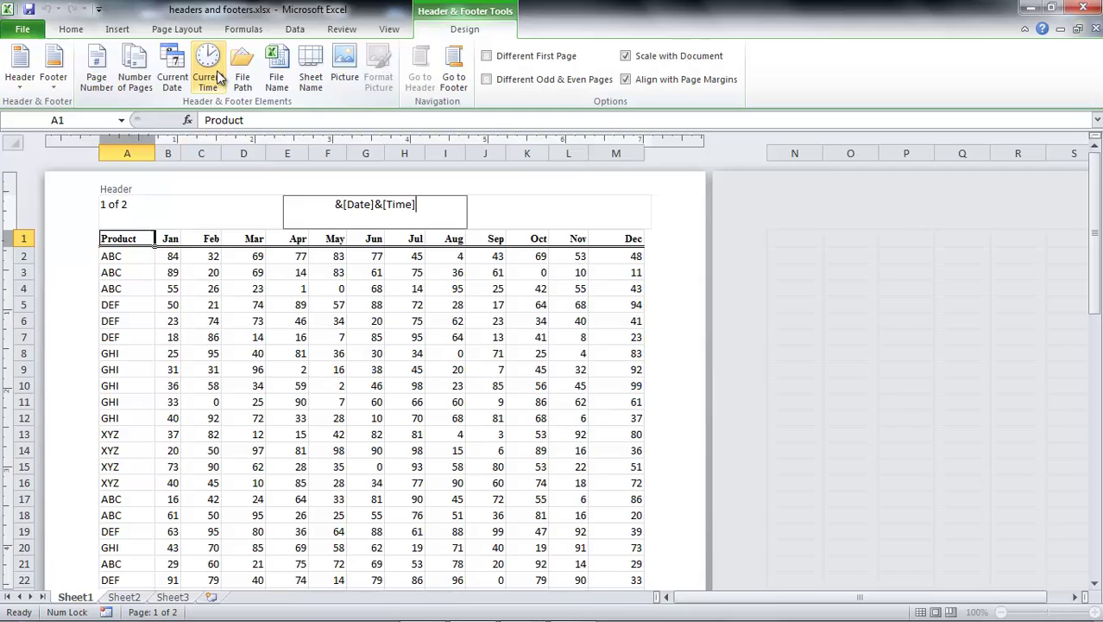
left_click(524, 201)
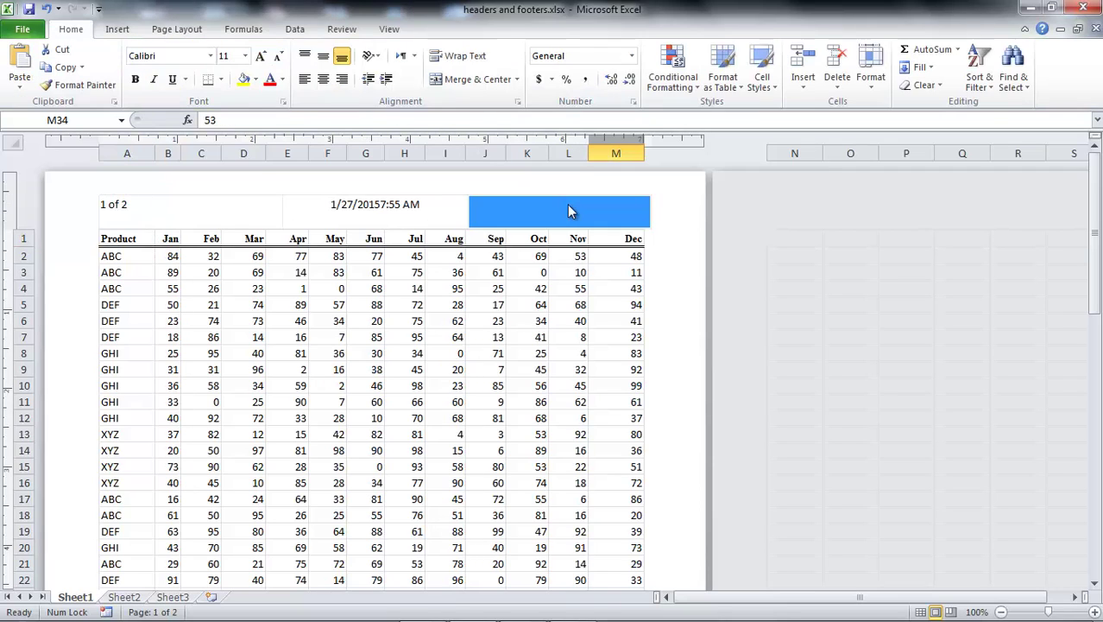
left_click(567, 204)
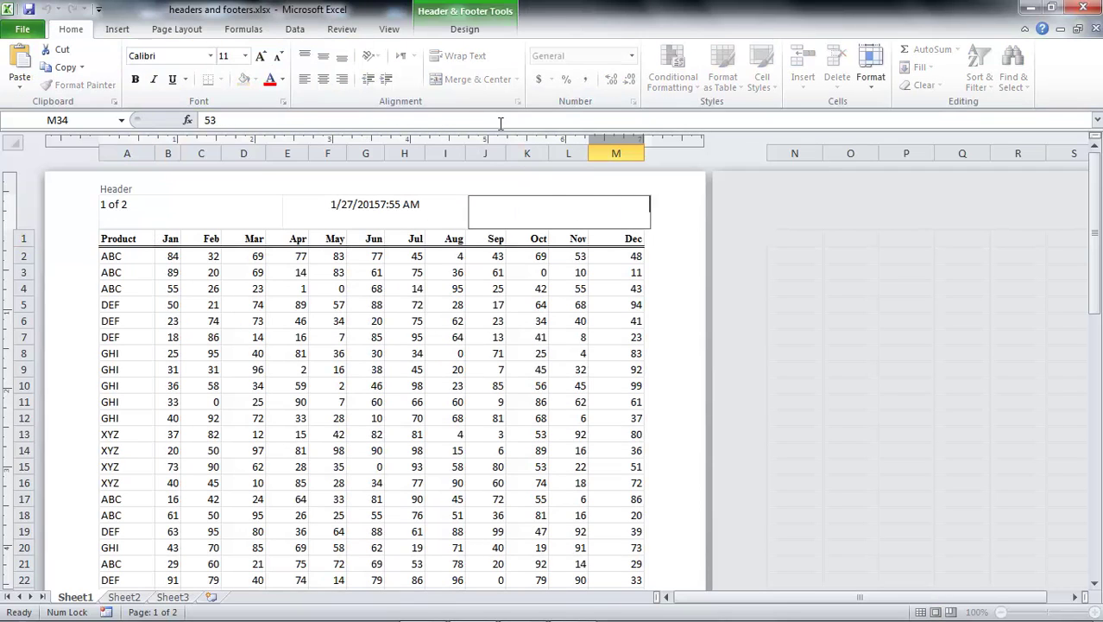
left_click(467, 32)
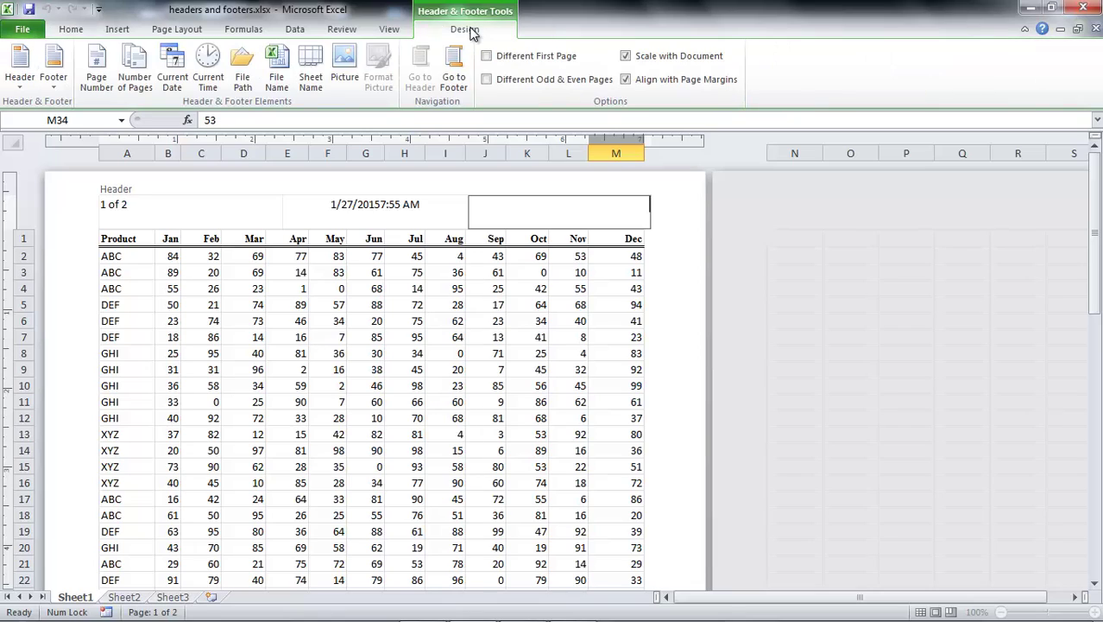
left_click(242, 78)
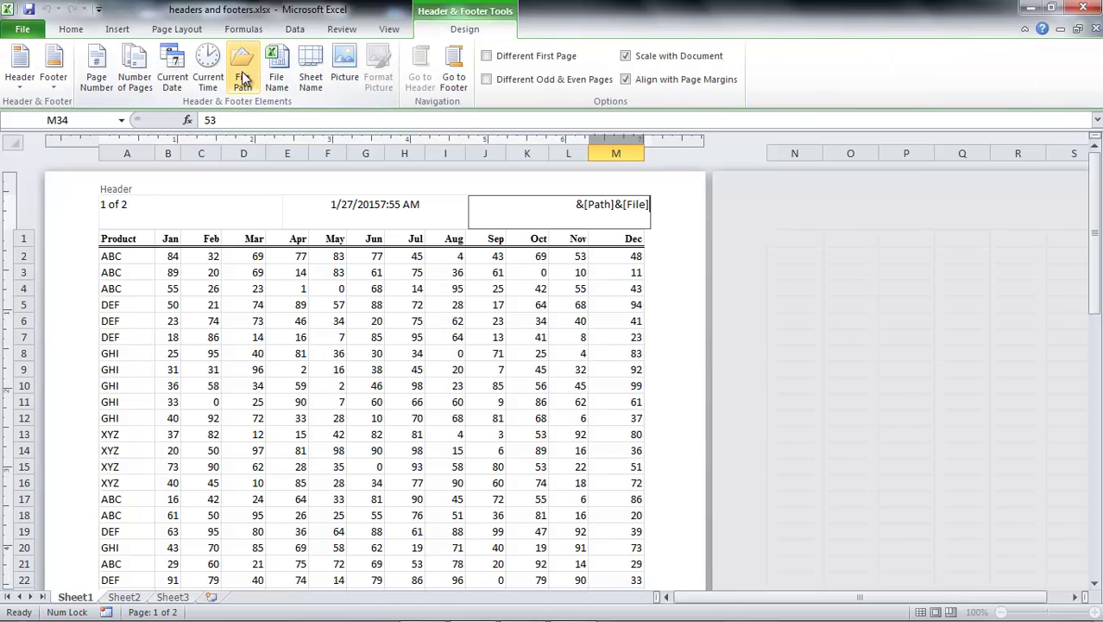
left_click(386, 183)
Step: Replace the centre header with the file name and the left header with the sheet name
left_click(375, 205)
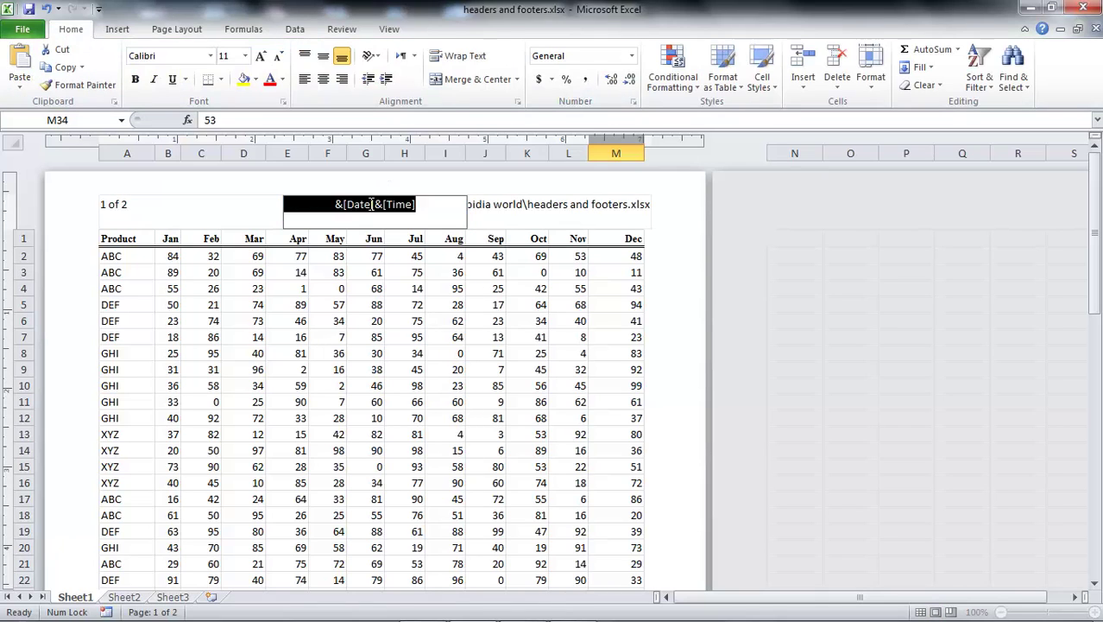
left_click(276, 77)
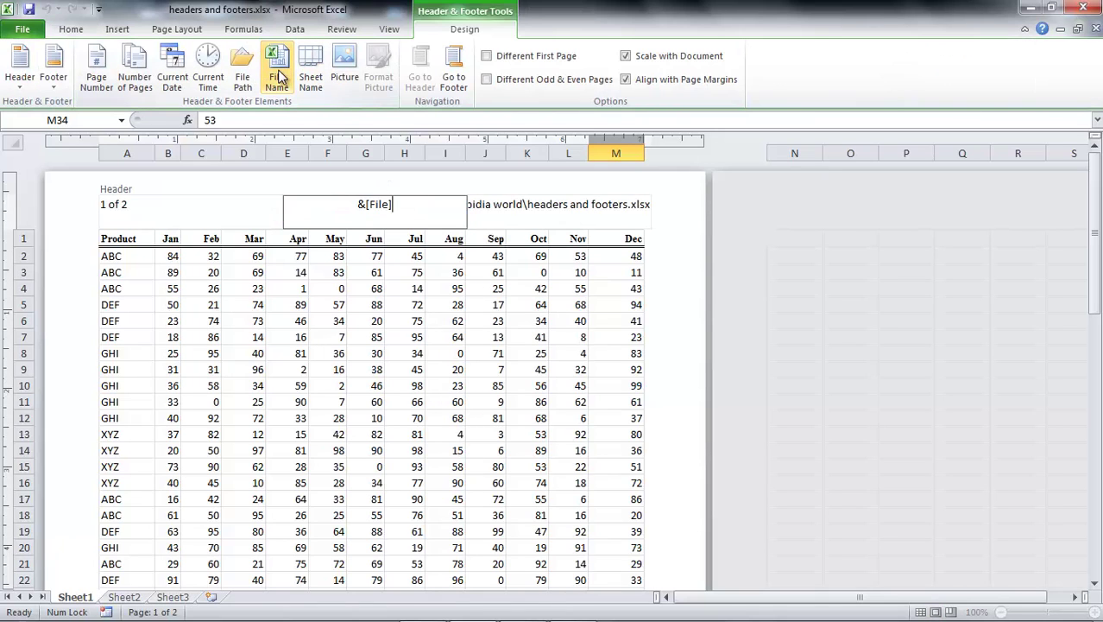
left_click(293, 182)
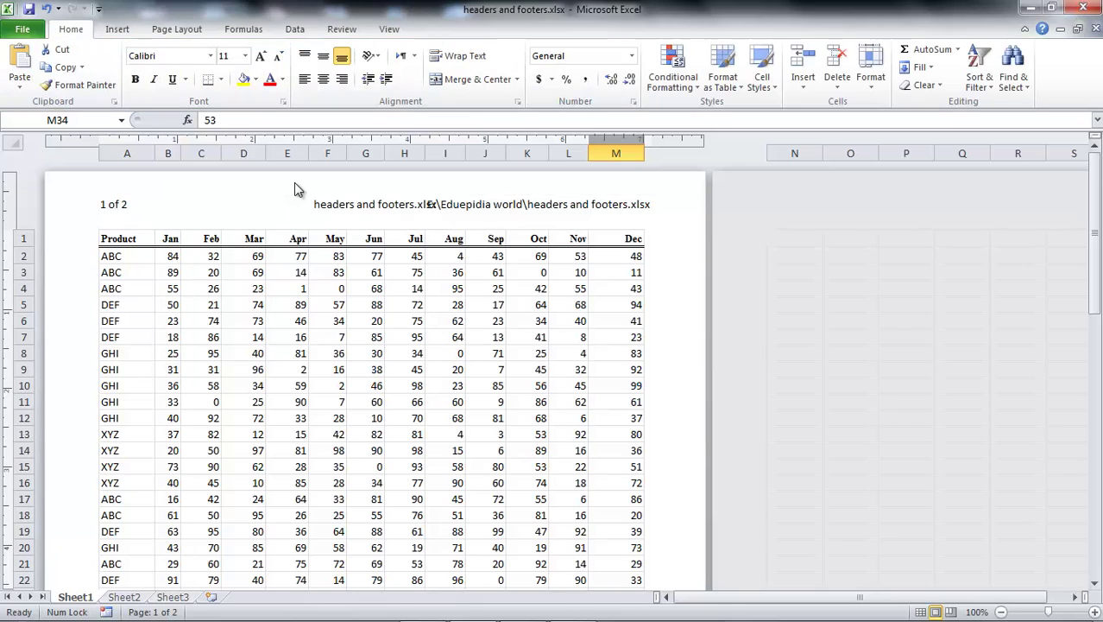
left_click(160, 204)
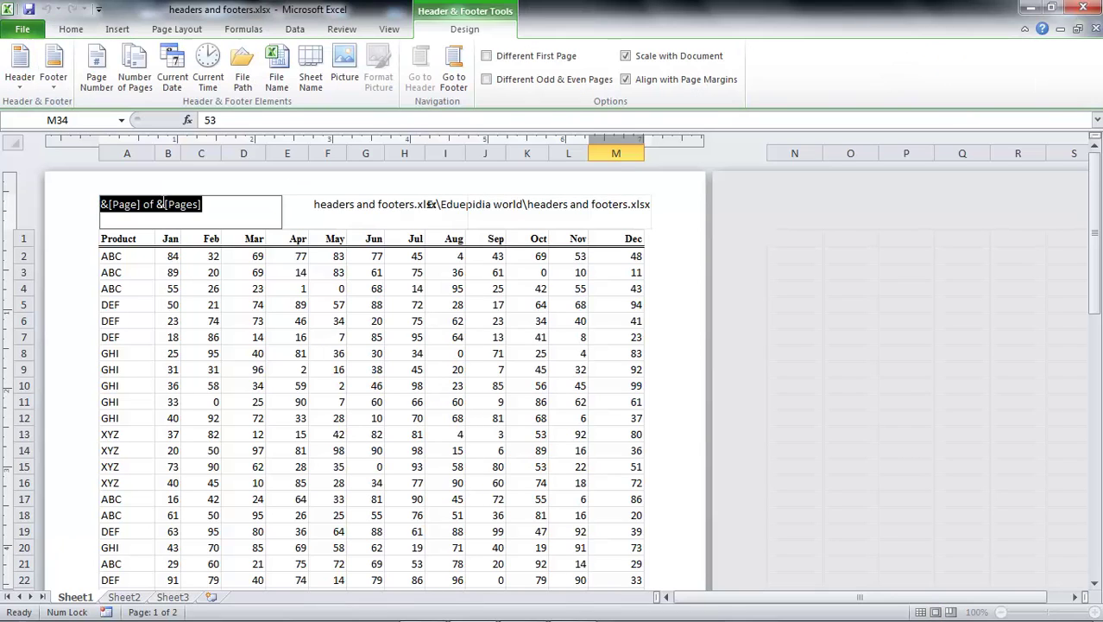
left_click(316, 86)
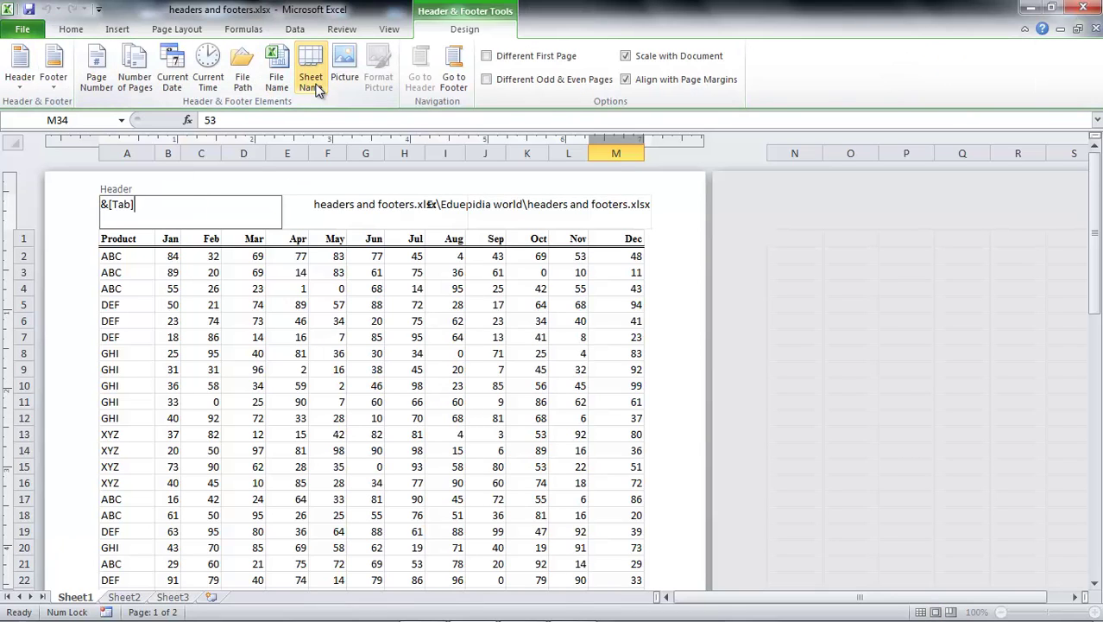
left_click(257, 183)
left_click(596, 208)
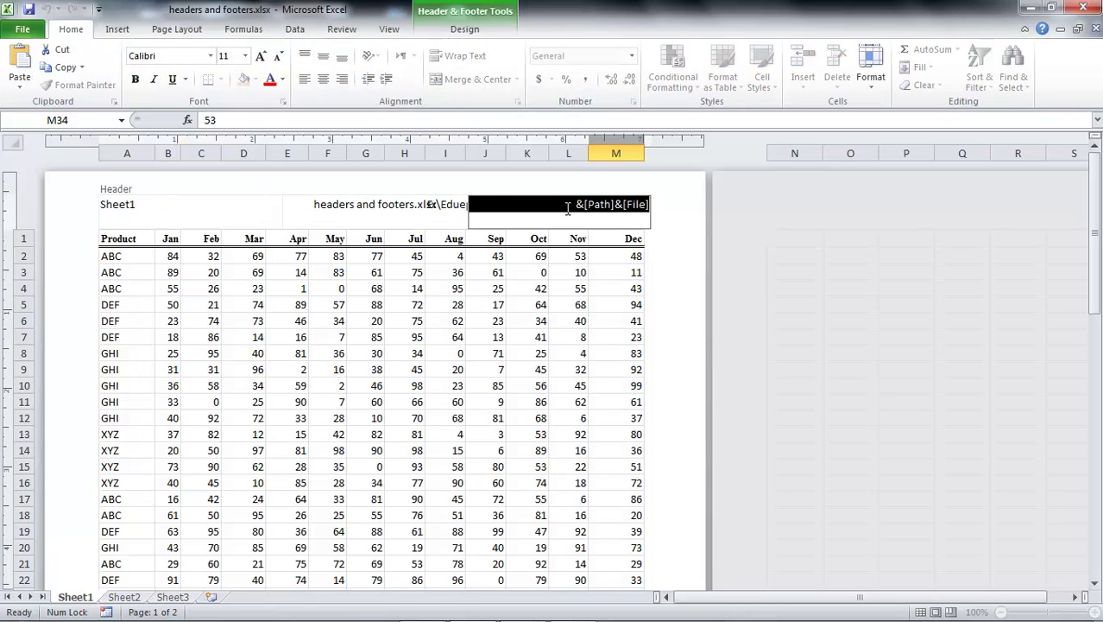
Step: Insert 400dpiLogo.png from E:\Eduepidia world into the right header section
left_click(345, 76)
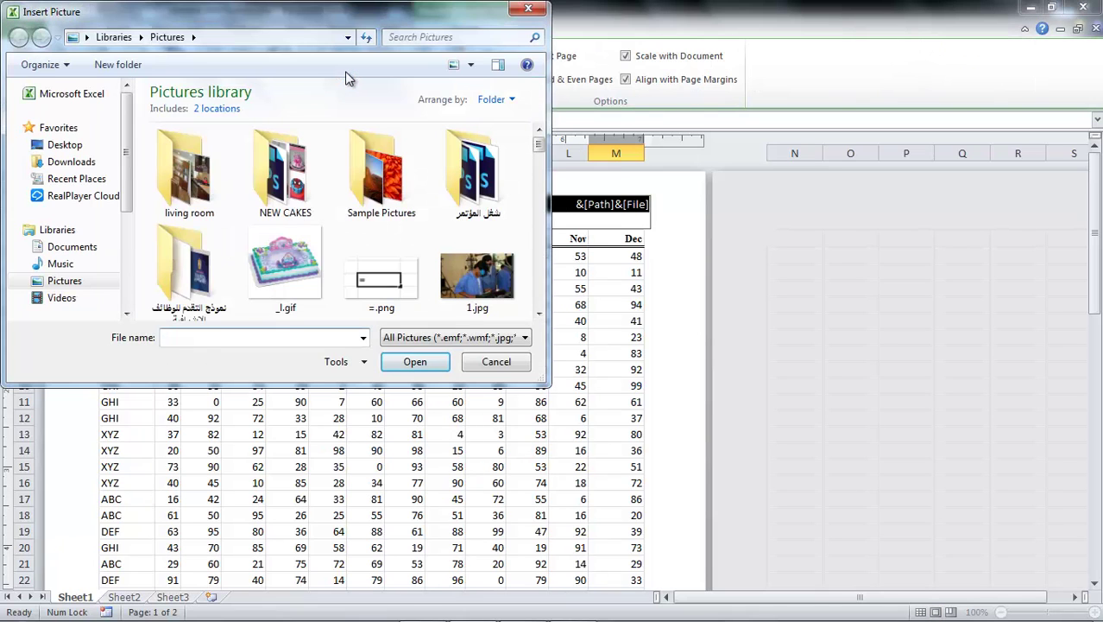
scroll(78, 242, "down", 5)
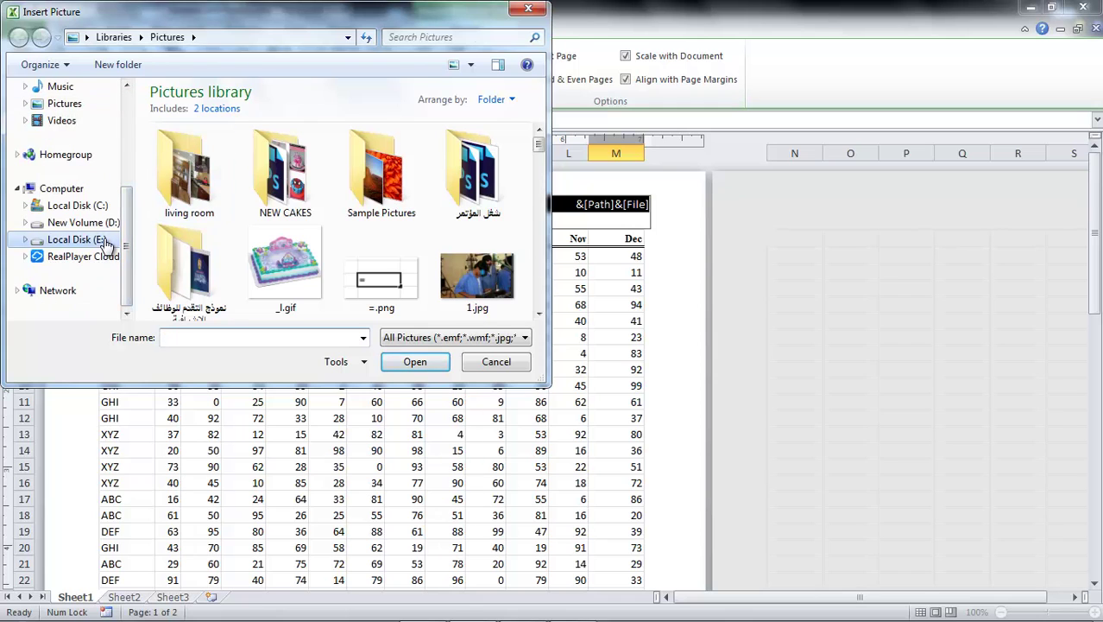
left_click(76, 239)
double_click(176, 294)
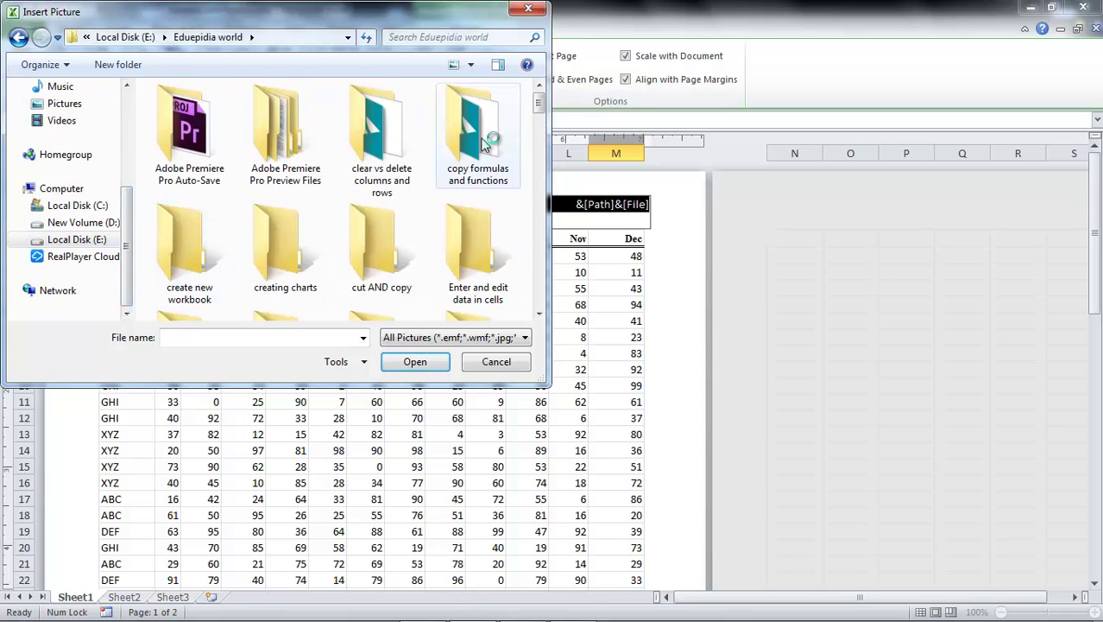
left_click_drag(538, 95, 539, 232)
left_click(285, 157)
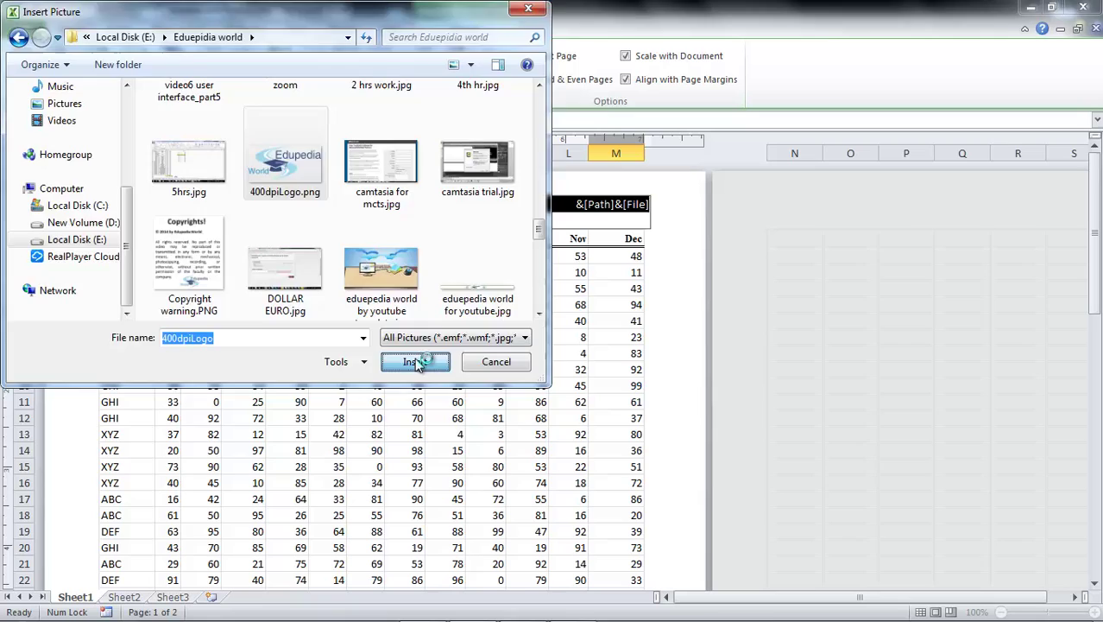
left_click(415, 361)
left_click(683, 249)
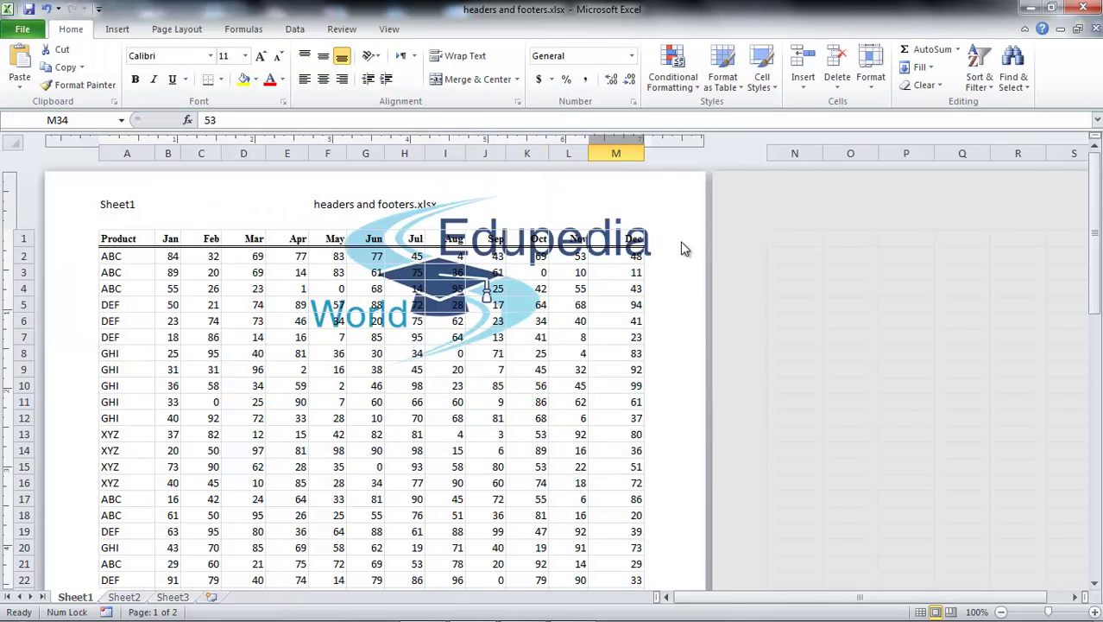
left_click(478, 221)
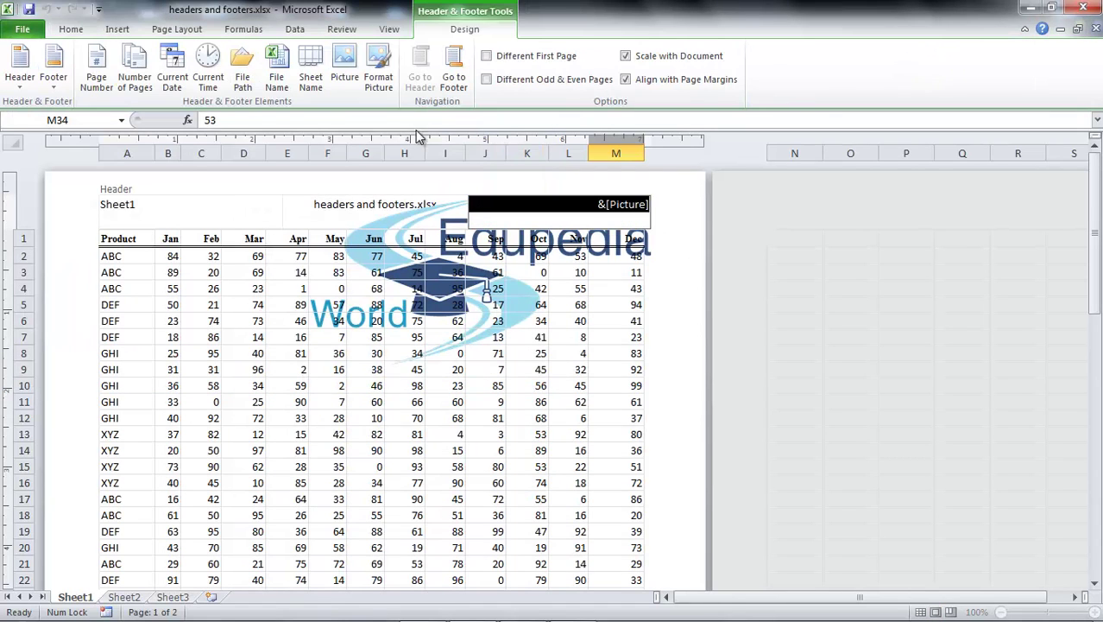
Step: Resize the header logo to 0.4" high, keeping the aspect ratio so it becomes 0.8" wide
left_click(378, 69)
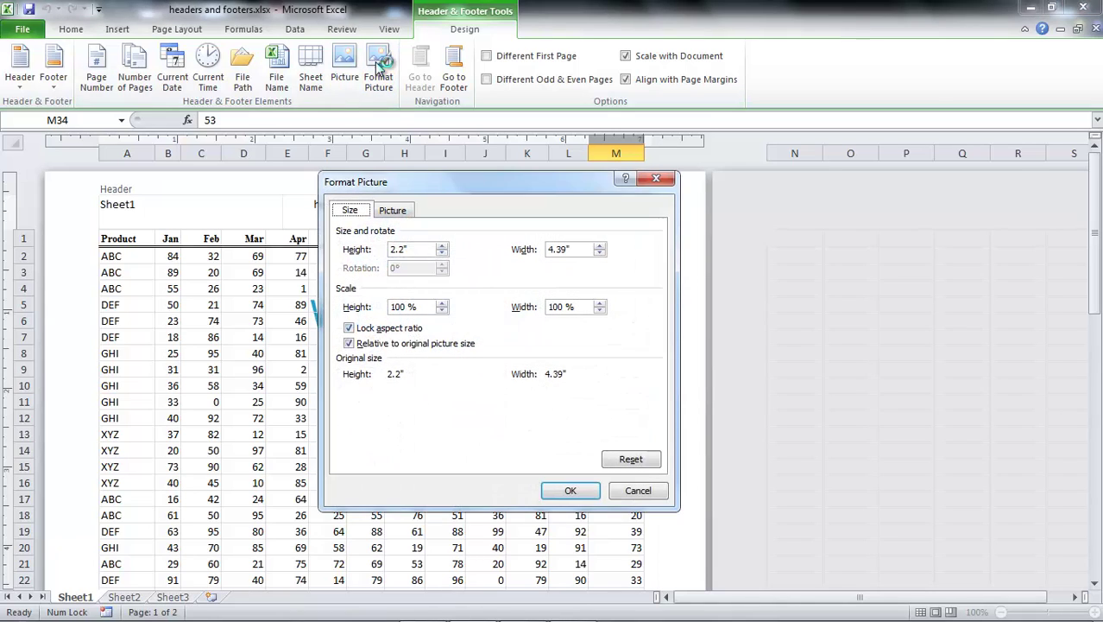
left_click_drag(406, 249, 361, 257)
type(".4")
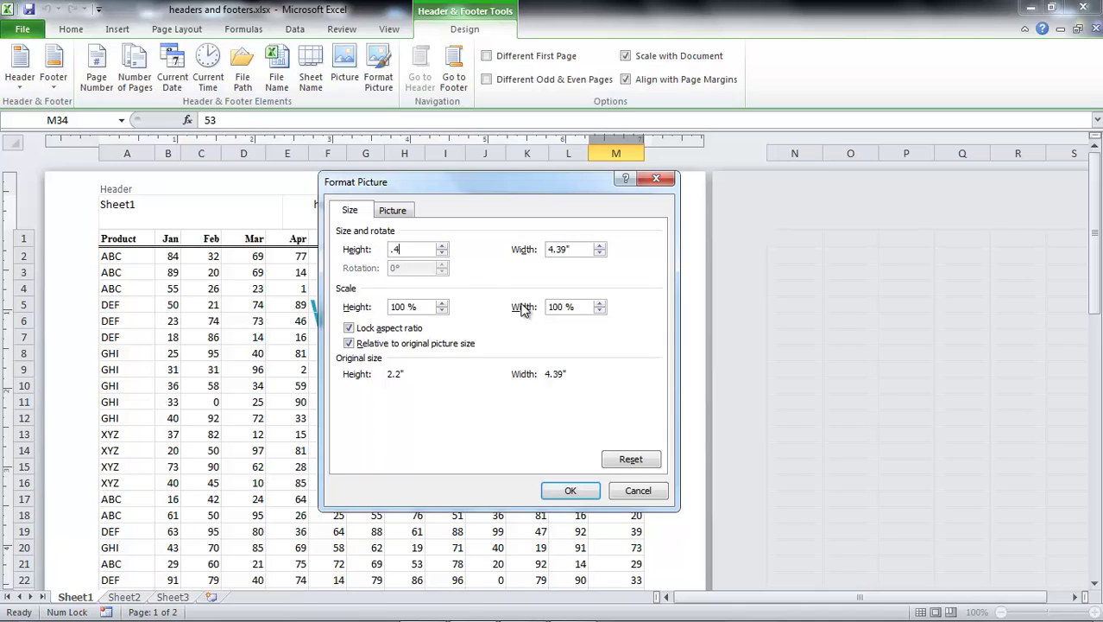
left_click_drag(577, 249, 508, 255)
left_click(570, 491)
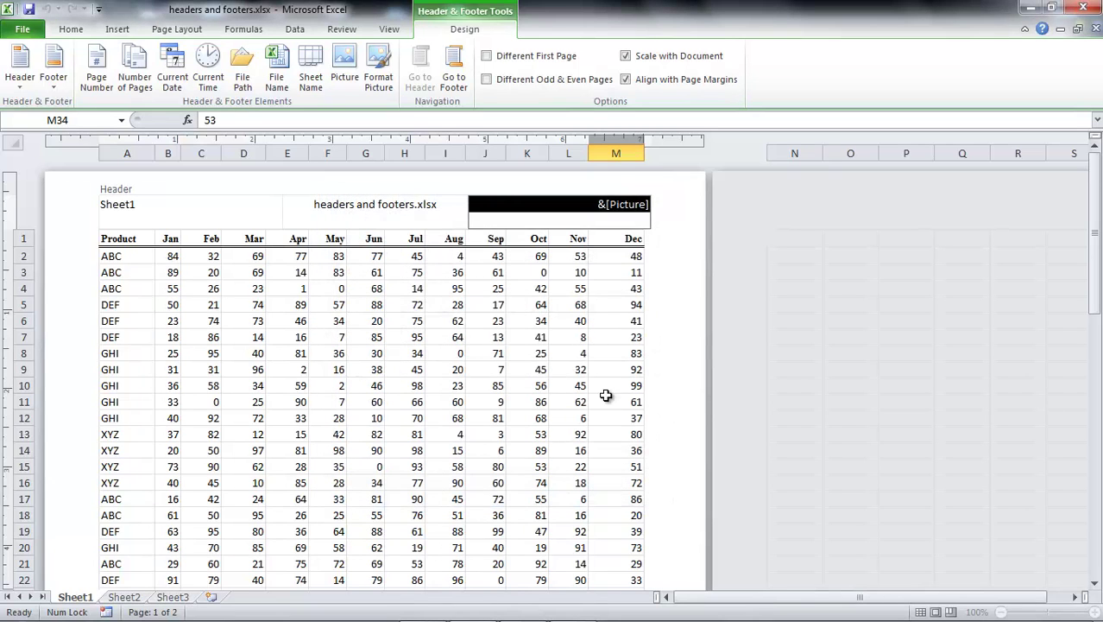
left_click(677, 349)
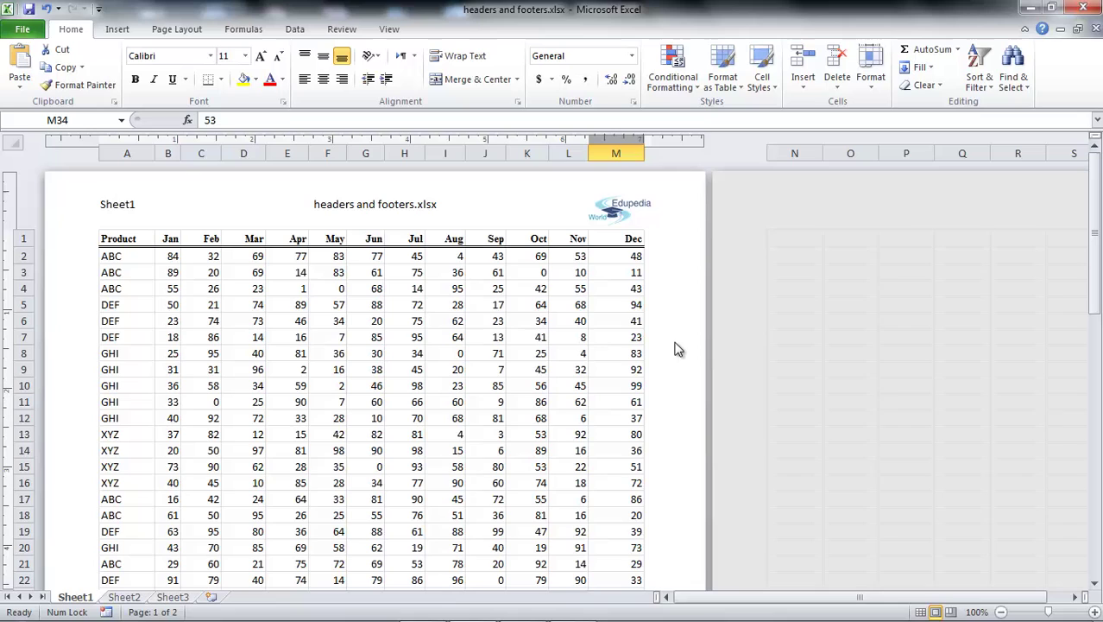
Step: Apply the built-in header preset that shows the full file path
left_click(412, 205)
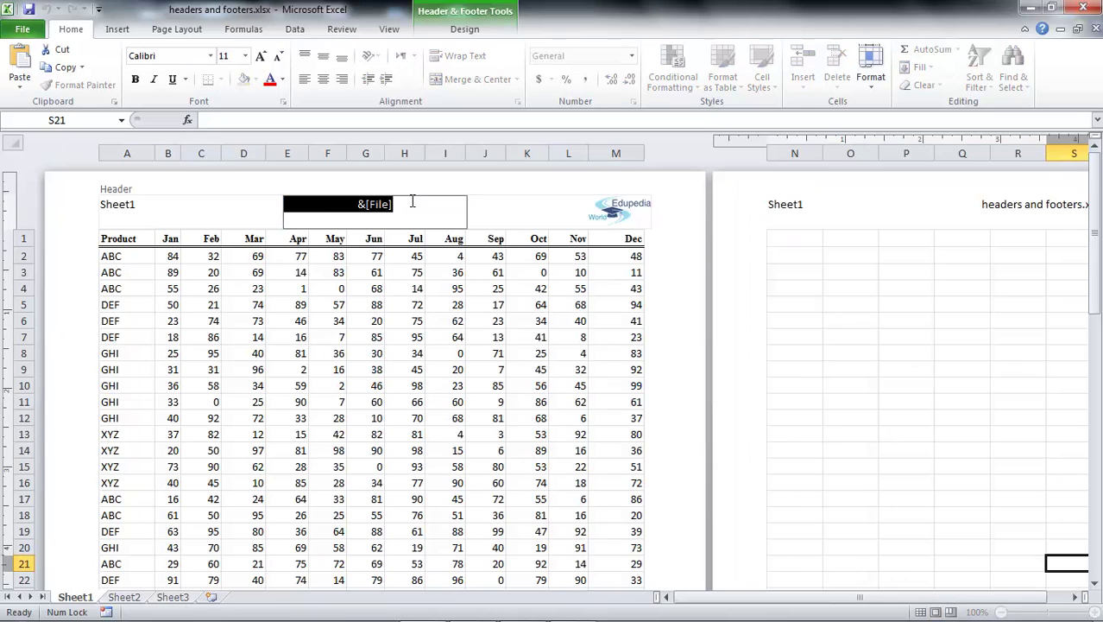
left_click(466, 30)
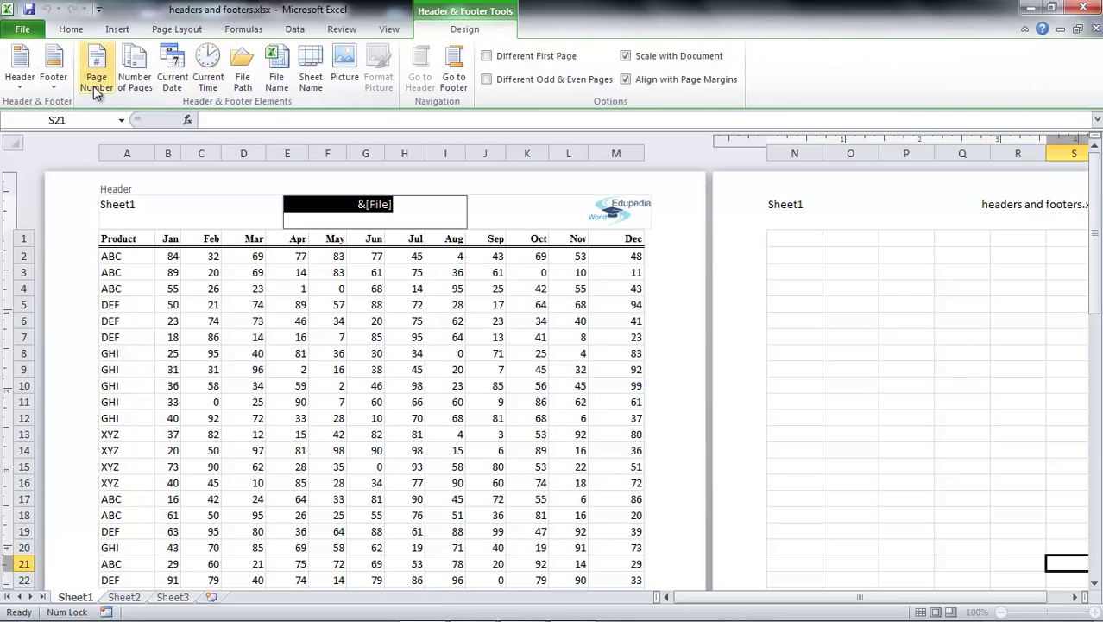
left_click(19, 82)
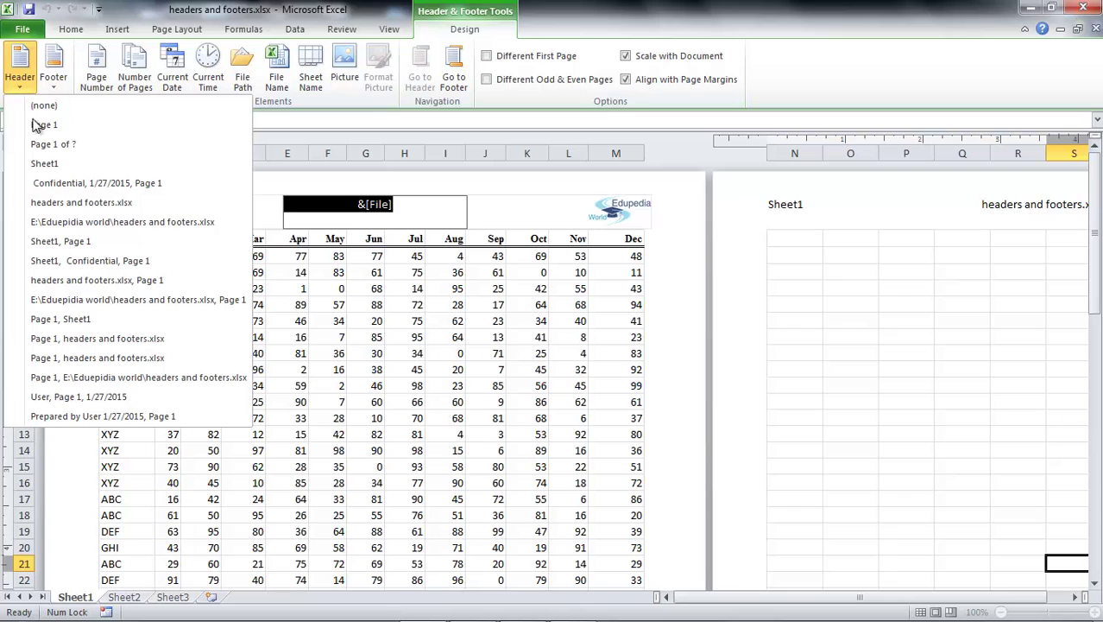
left_click(79, 223)
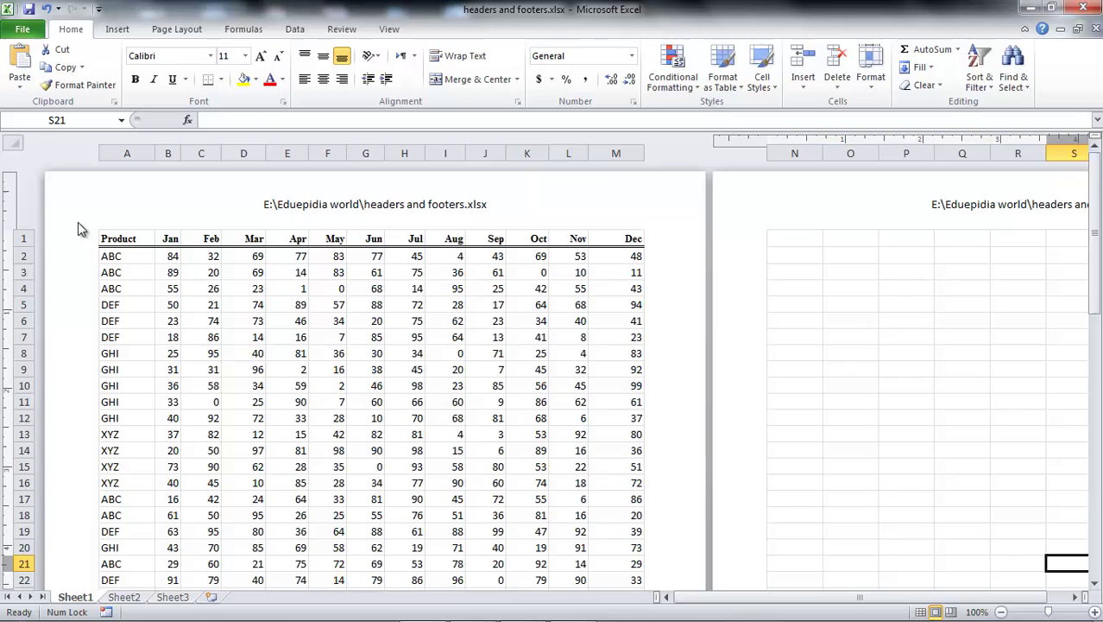
Step: Switch to the page number and file path header preset, then browse the presets again
left_click(374, 204)
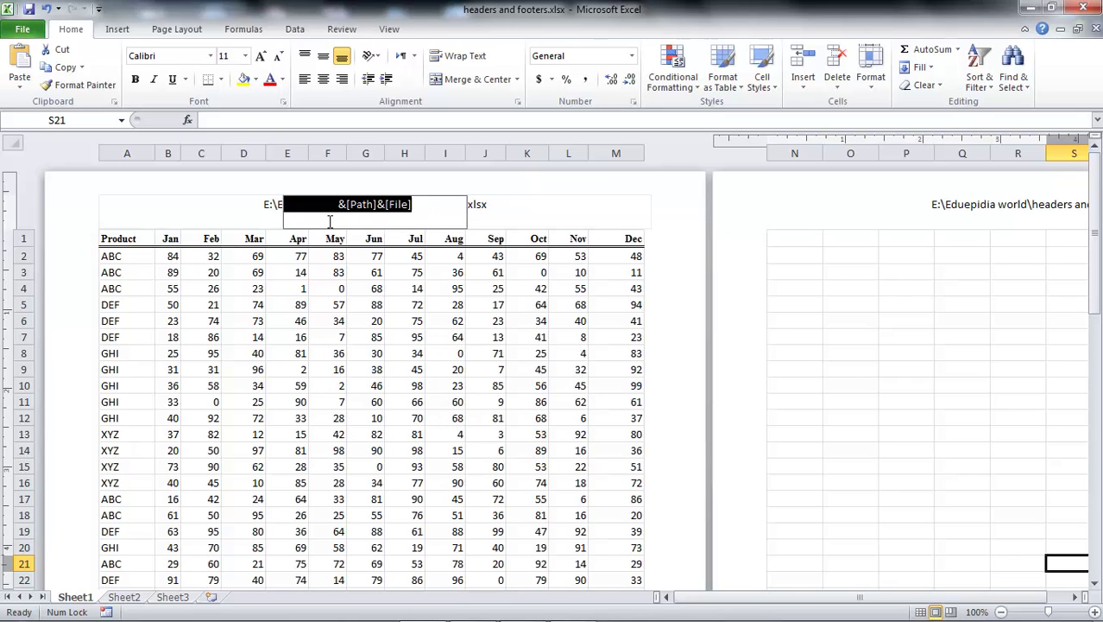
left_click(464, 29)
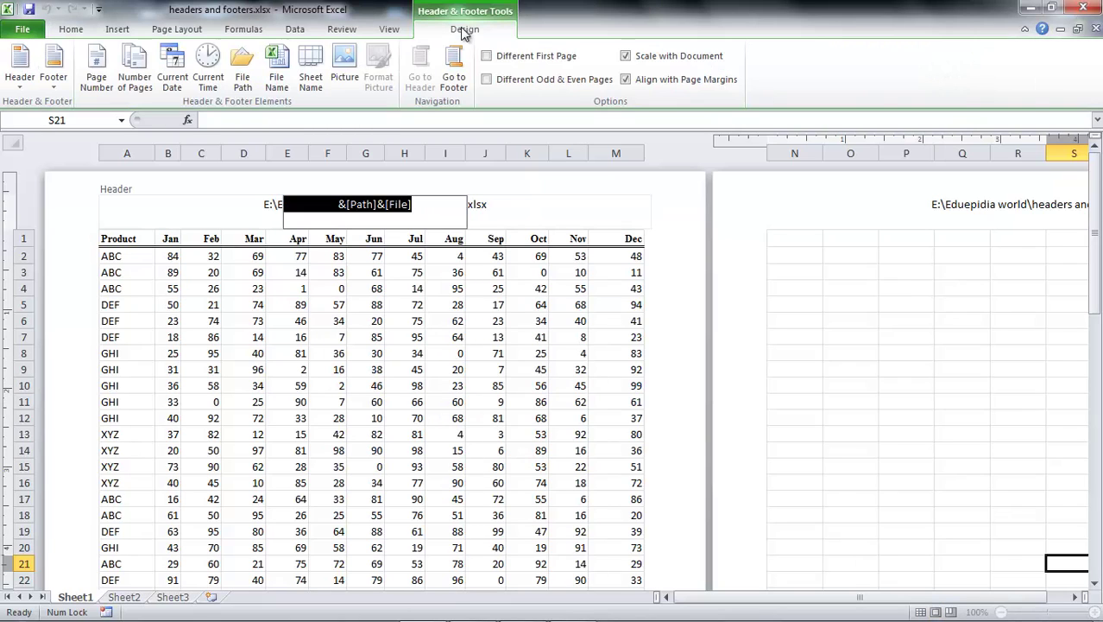
left_click(27, 88)
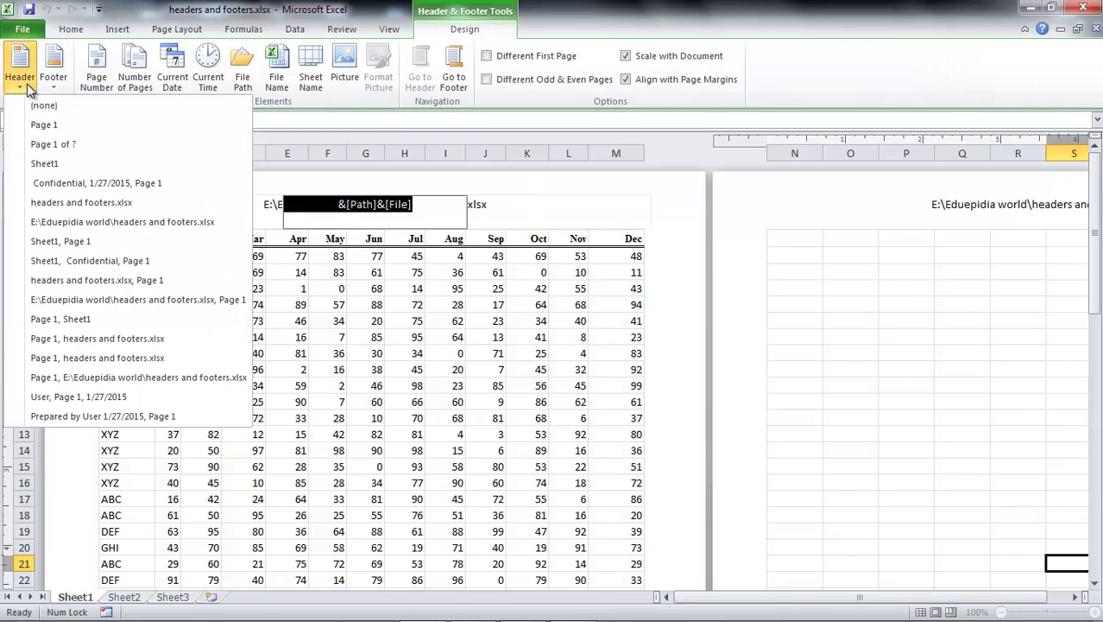
left_click(73, 378)
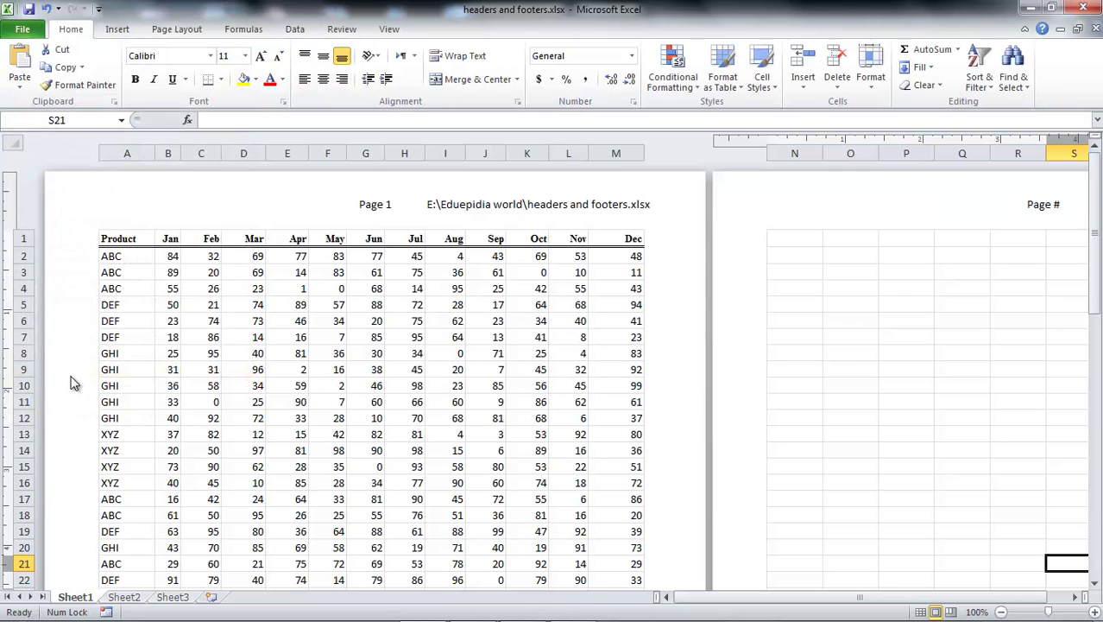
left_click(276, 211)
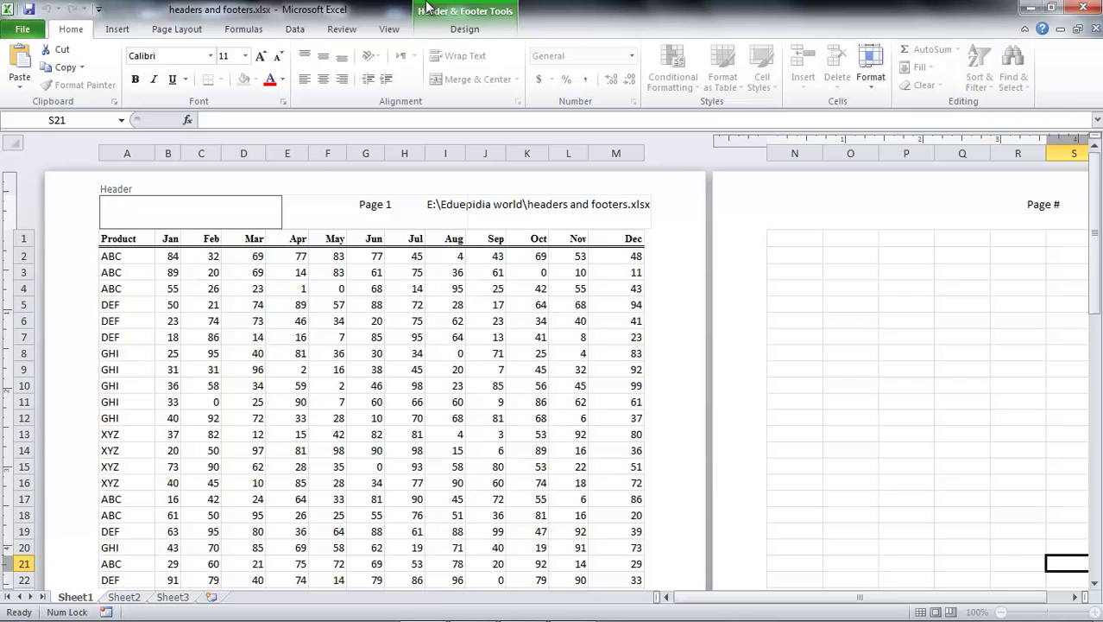
left_click(464, 30)
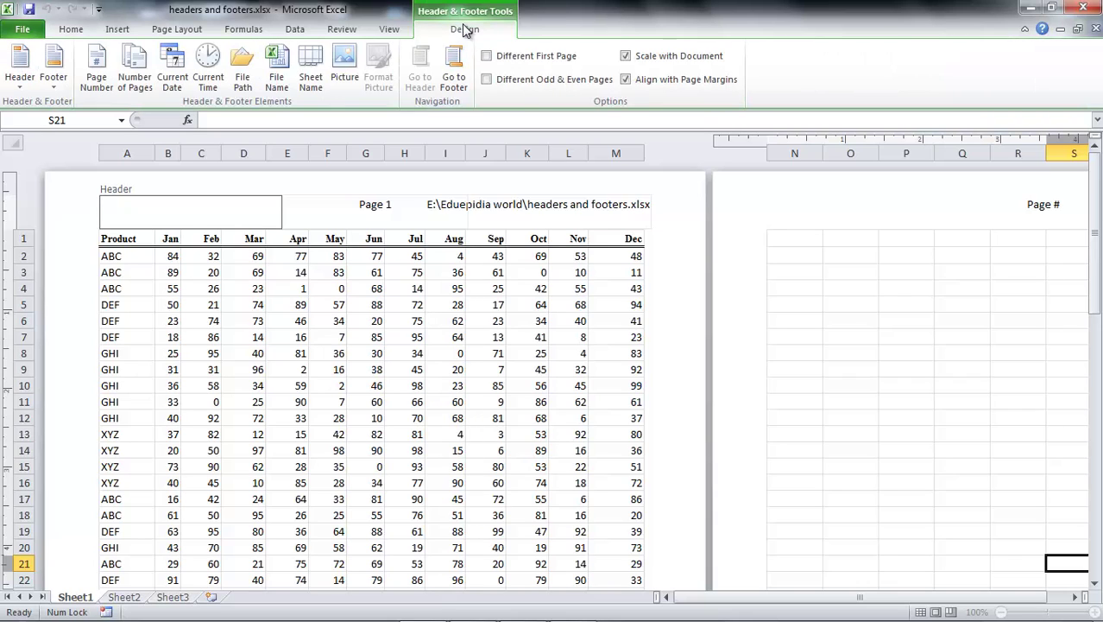
left_click(25, 89)
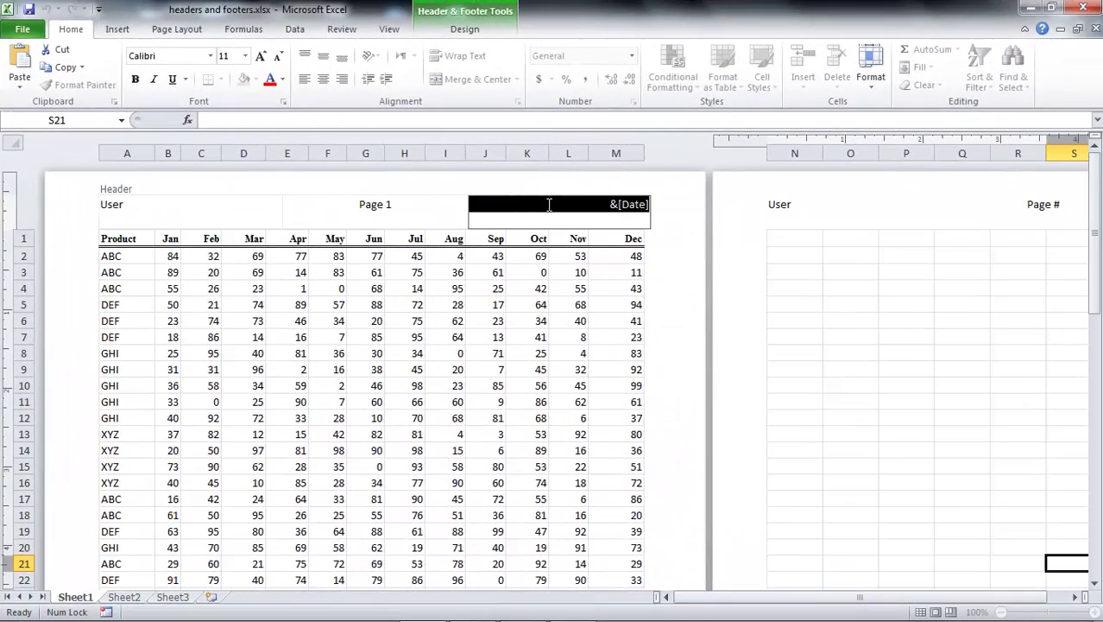
Step: Turn on Different First Page and give page 1 the header: a name, 'Excel', 'Edupedia'
left_click(473, 30)
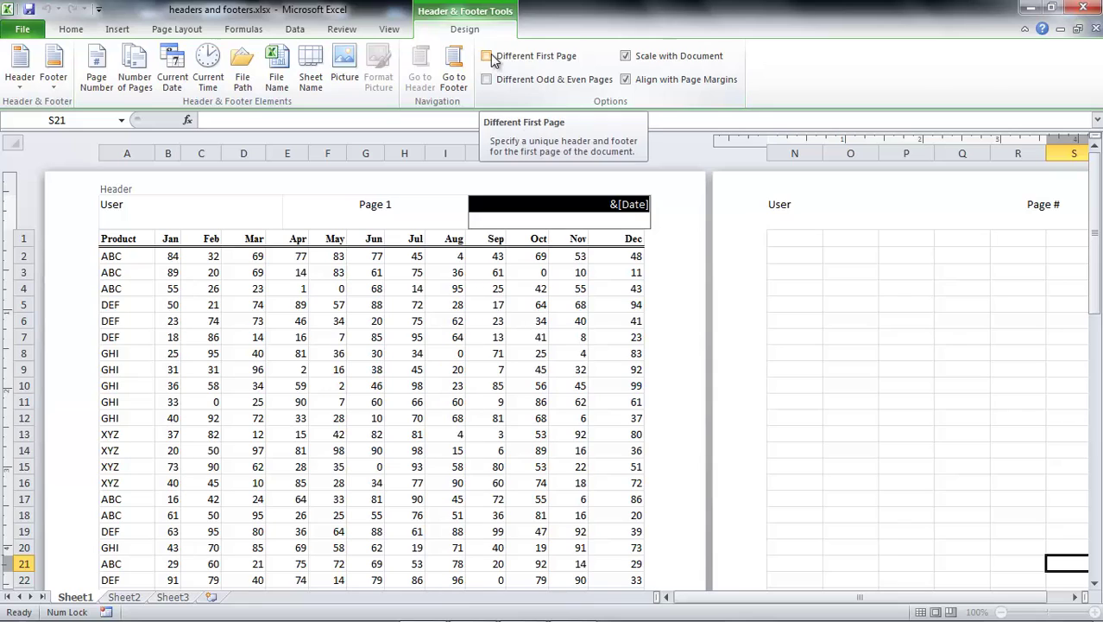
left_click(489, 55)
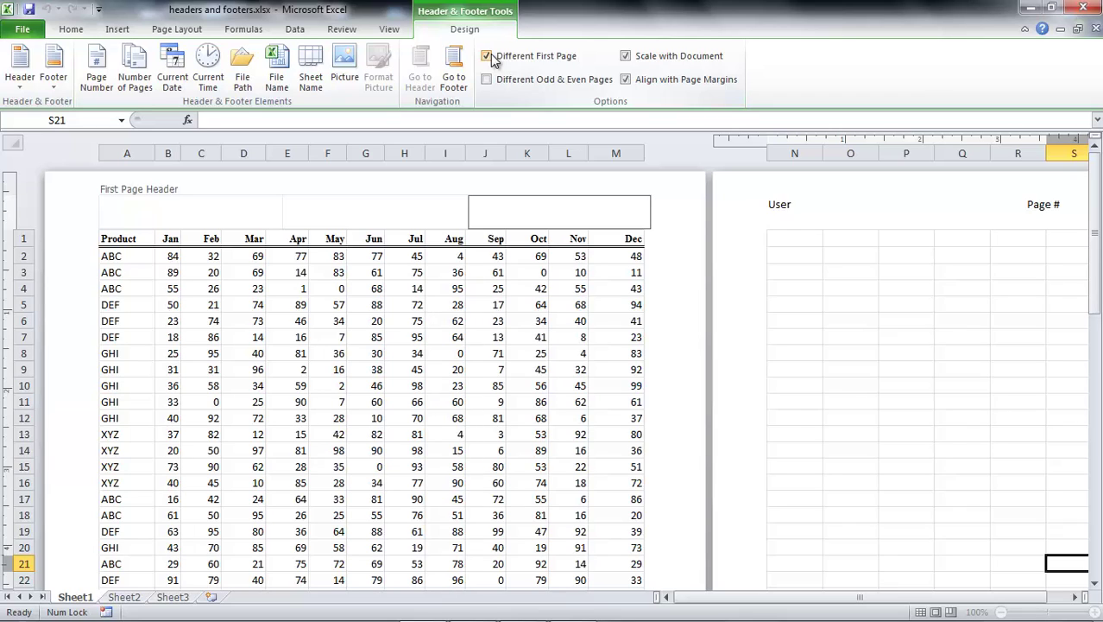
type("Edupedia")
left_click(390, 204)
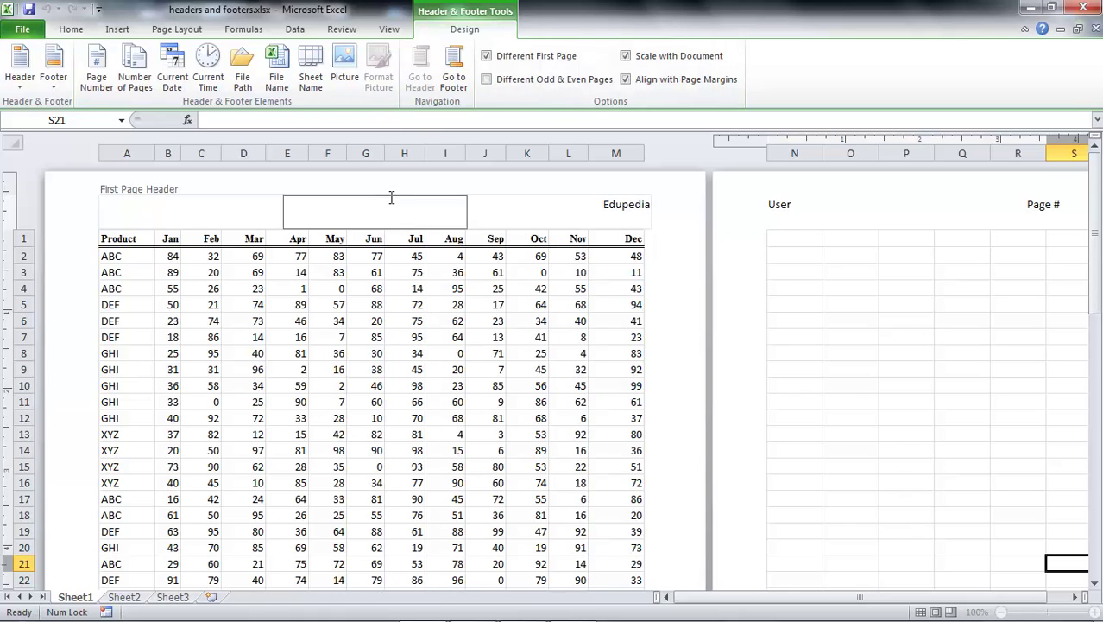
type("Excel")
left_click(247, 204)
type("Soraya")
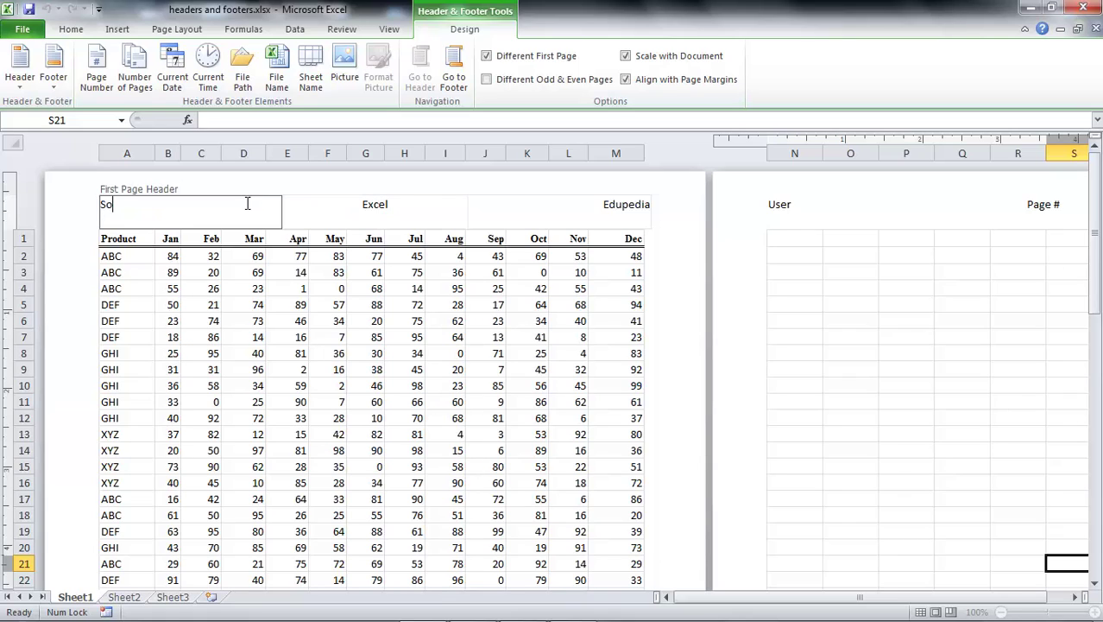
left_click(335, 220)
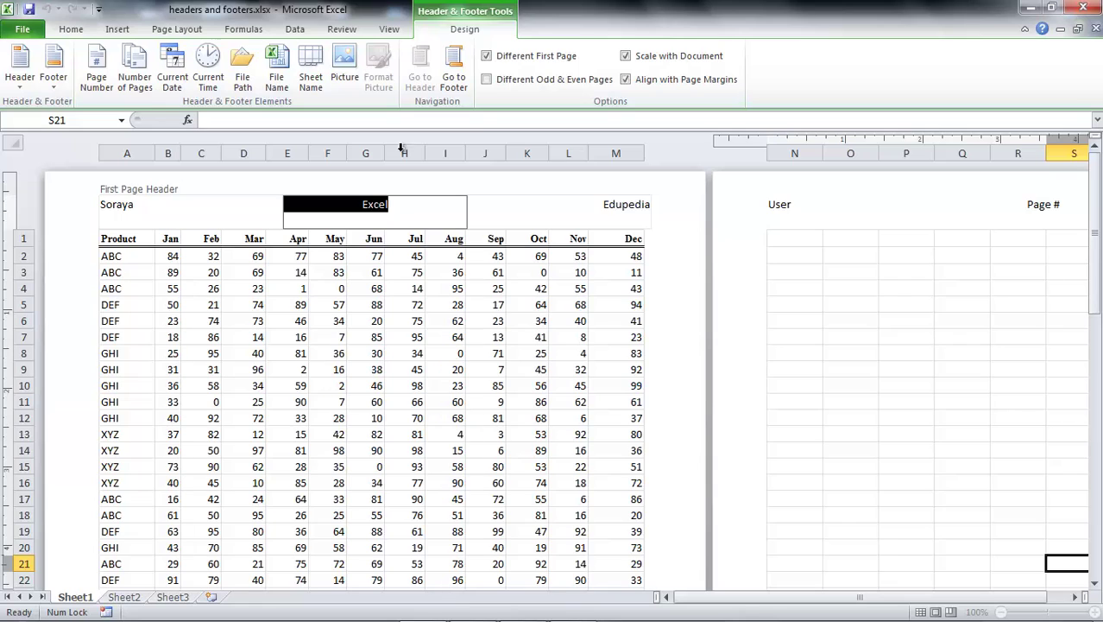
Step: Enable Different Odd & Even Pages and turn off Different First Page
left_click(487, 79)
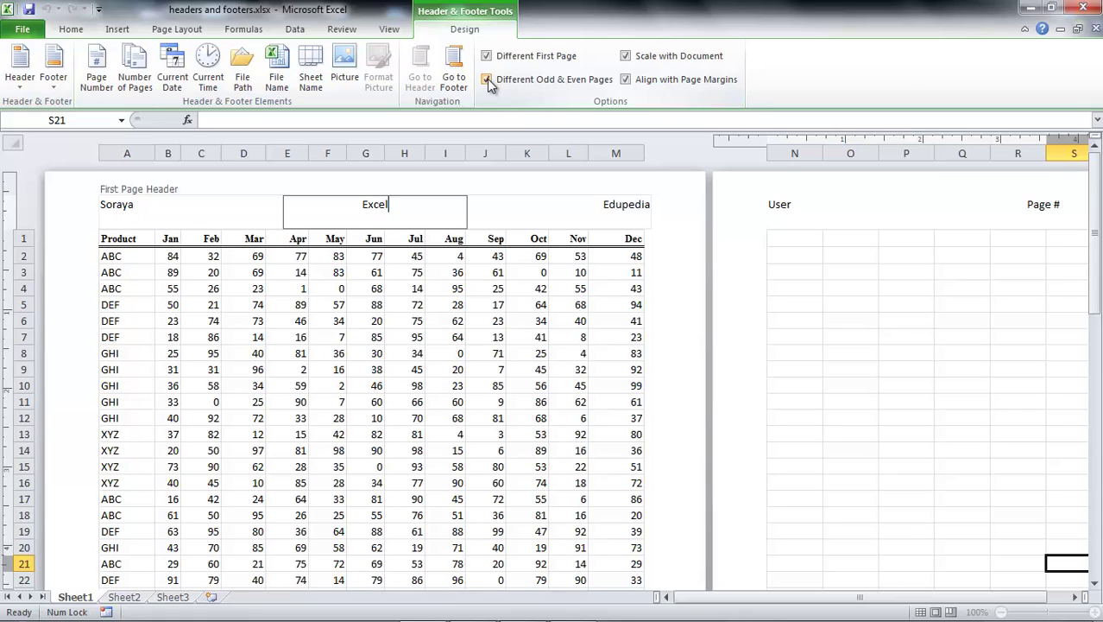
left_click(486, 57)
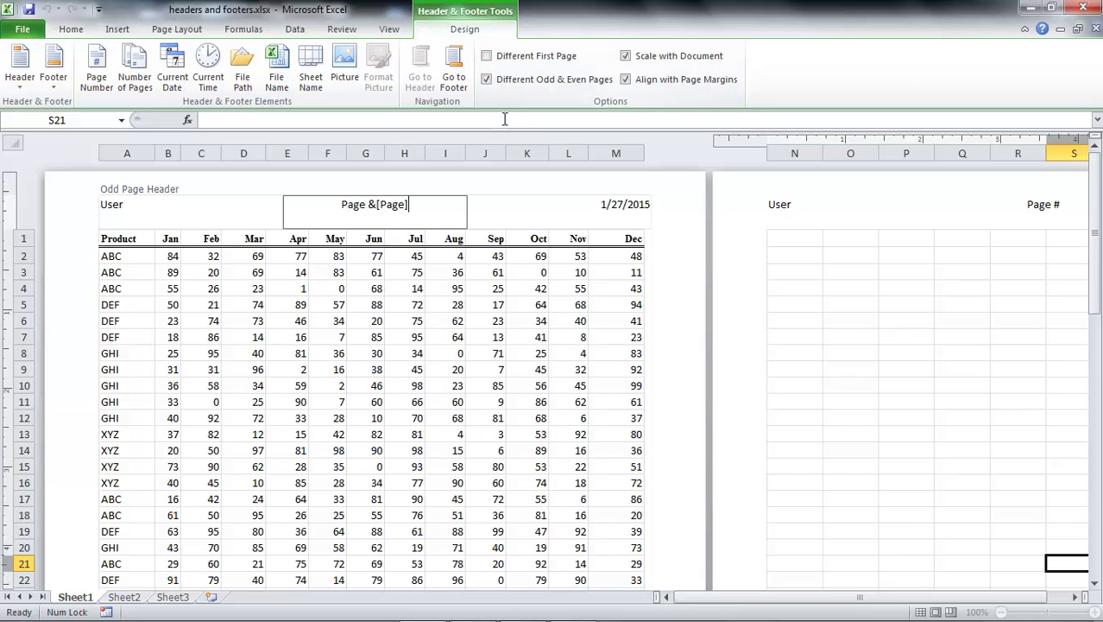
left_click(510, 195)
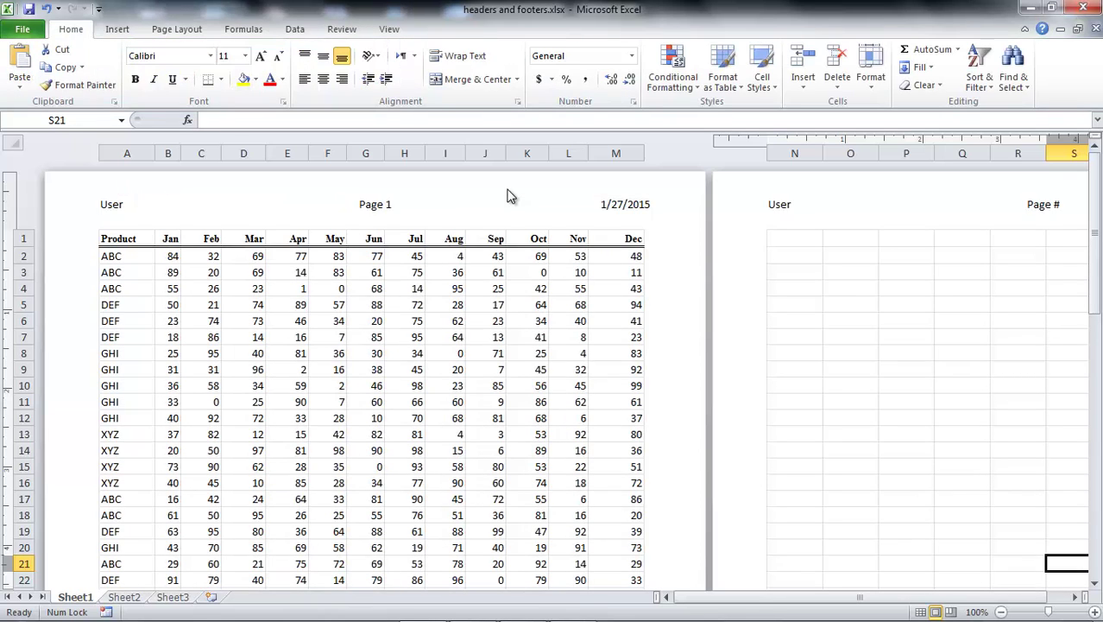
Step: Replace the odd-page header's centre text with 'jj' and left text with 'll'
left_click(407, 202)
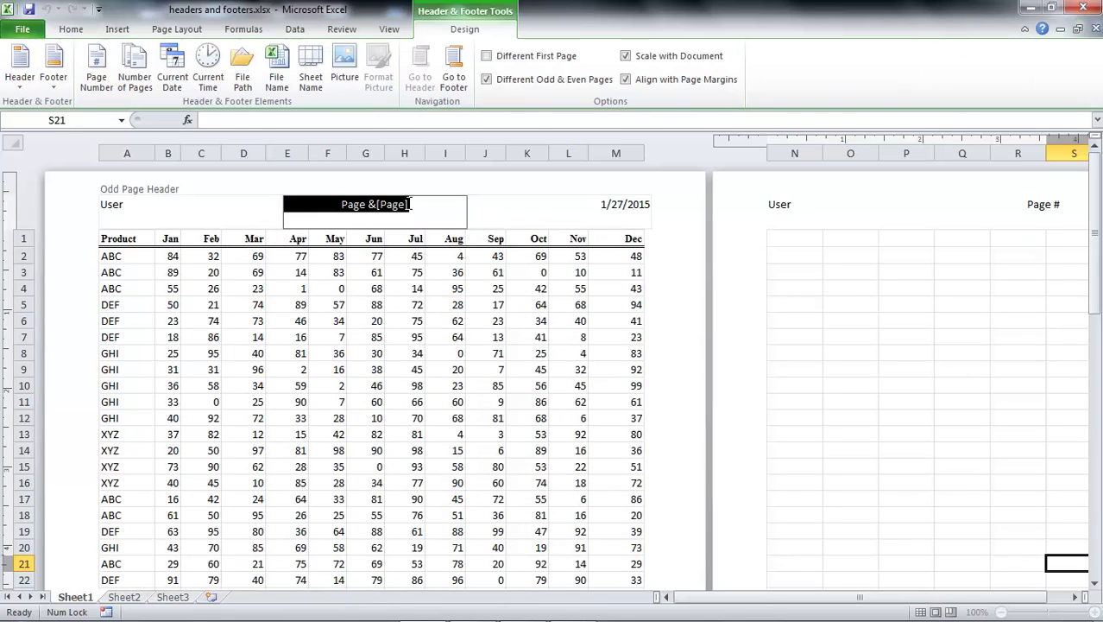
key("BackSpace")
type("jj")
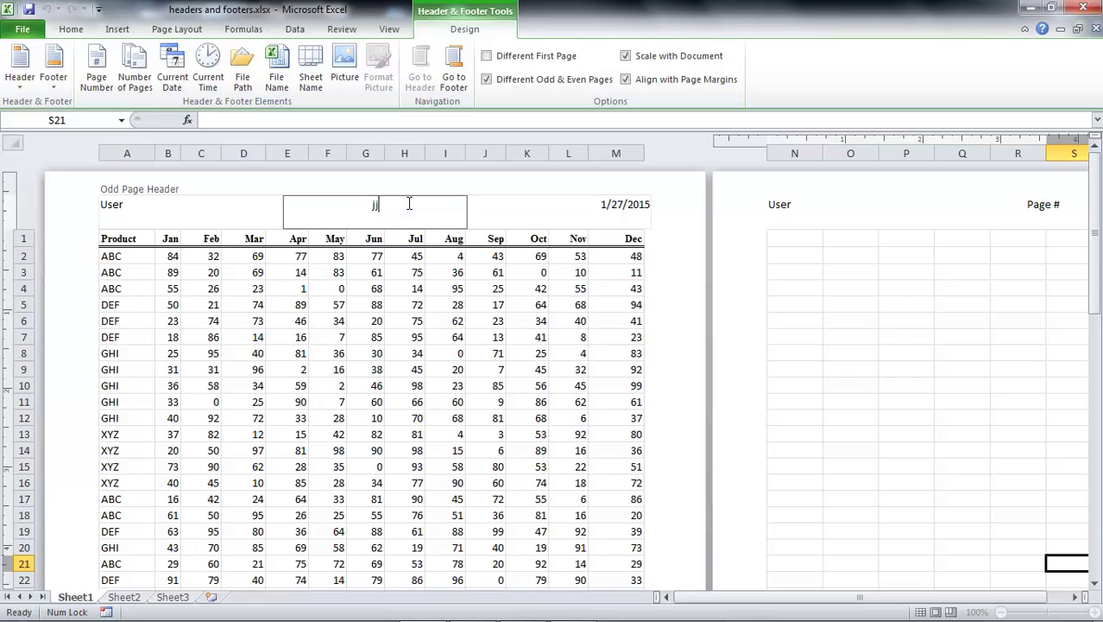
left_click(246, 198)
type("ll")
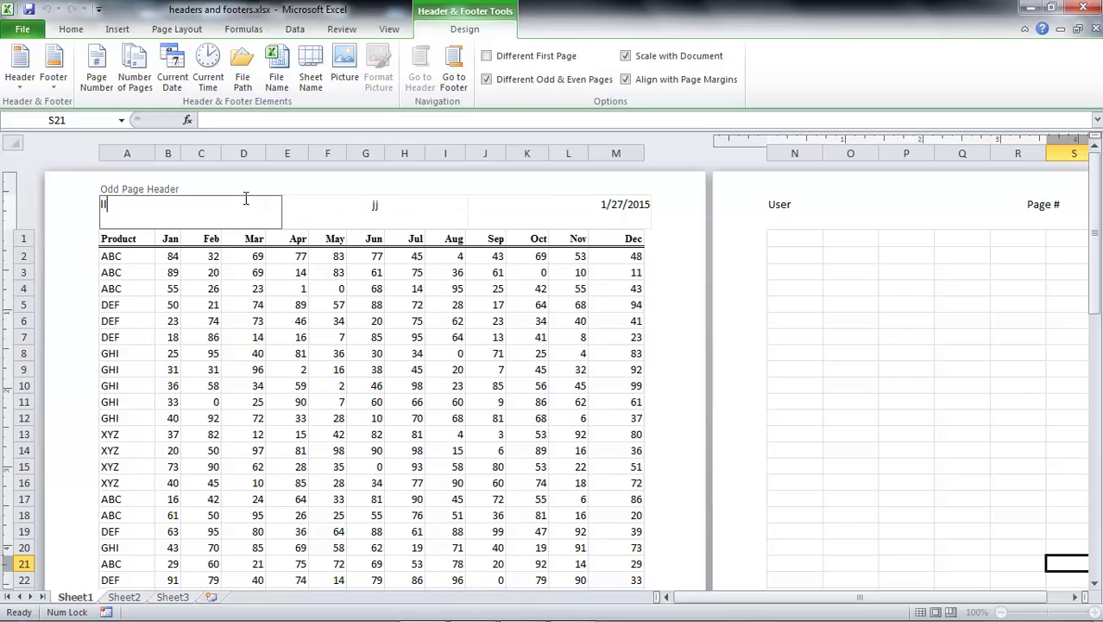
left_click(319, 183)
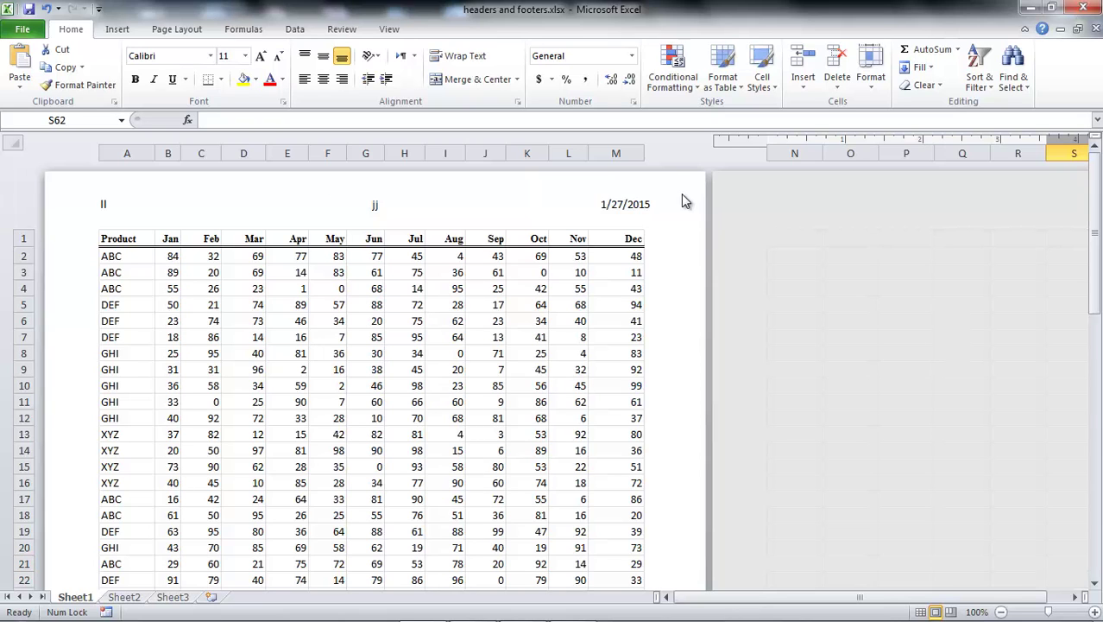
Step: Go to the top of page 2 and start editing its even-page header
key("Down")
key("Down")
key("Down")
key("Down")
key("Down")
key("Down")
key("Down")
key("Down")
key("Down")
key("Left")
key("Left")
key("Left")
key("Left")
key("Left")
key("Left")
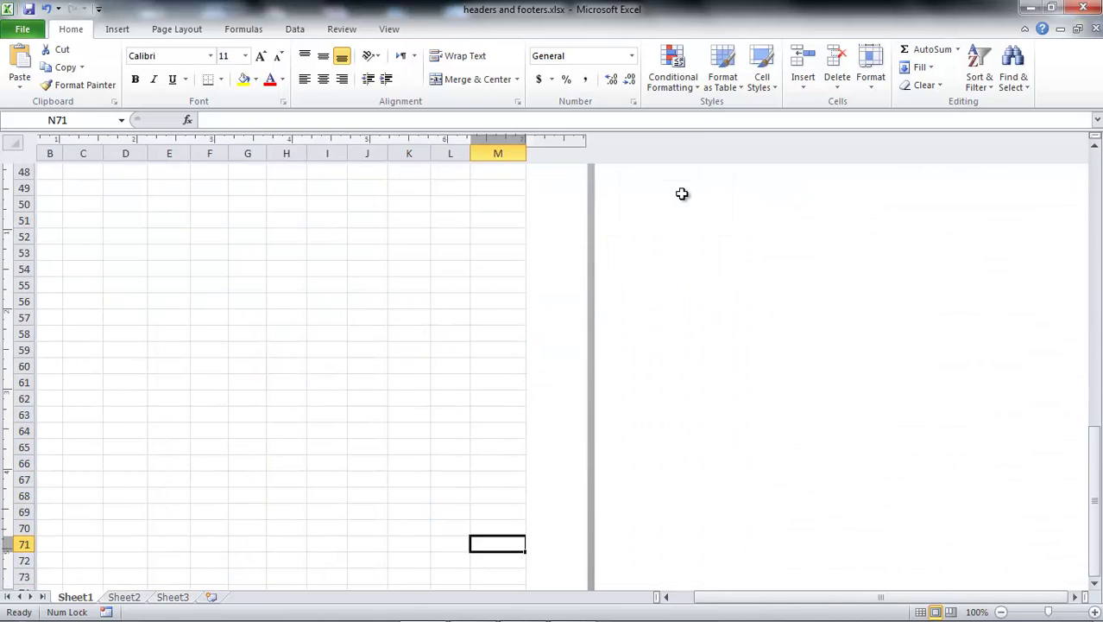
key("Home")
key("Up")
key("Up")
key("Up")
key("Up")
key("Up")
key("Up")
key("Up")
key("Up")
key("Up")
key("Up")
key("Up")
key("Up")
key("Up")
key("Up")
key("Up")
key("Up")
key("Up")
key("Up")
key("Up")
key("Up")
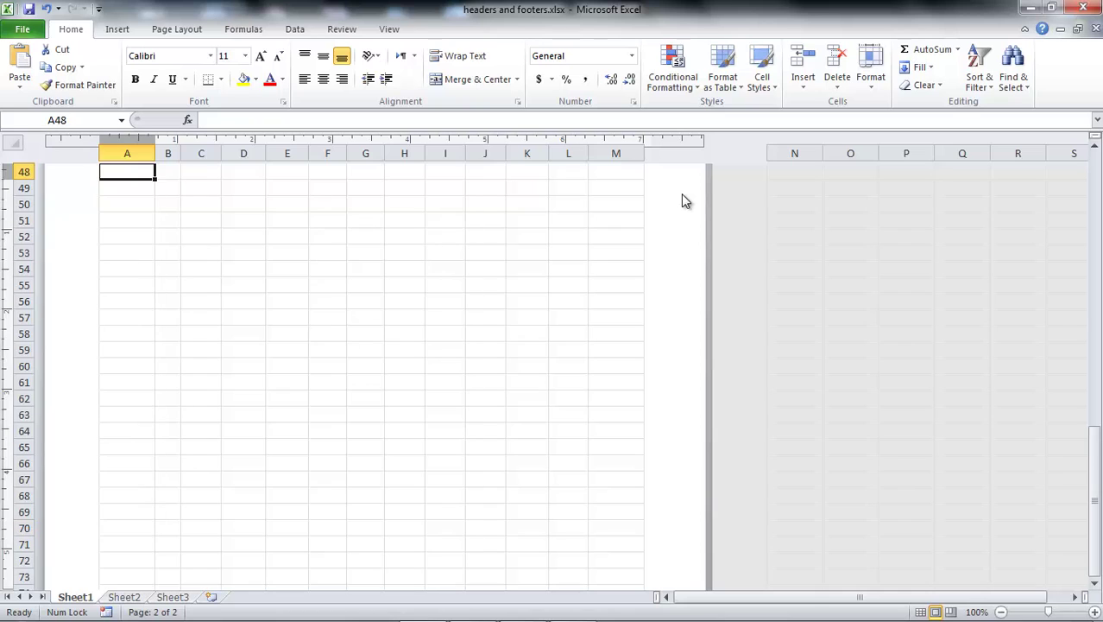
key("Up")
key("Up")
left_click(149, 293)
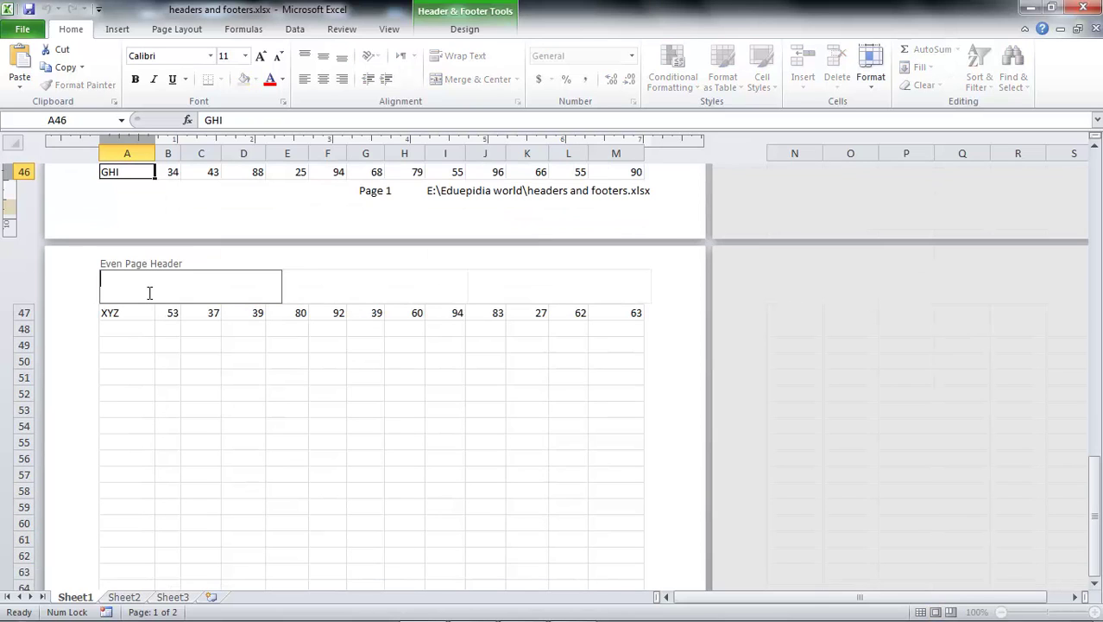
Step: Fill the even-page header with 'sssssssss' left, 'hhhhhhhh' centre and 'uyguygug' right
type("sssssssss")
key("Tab")
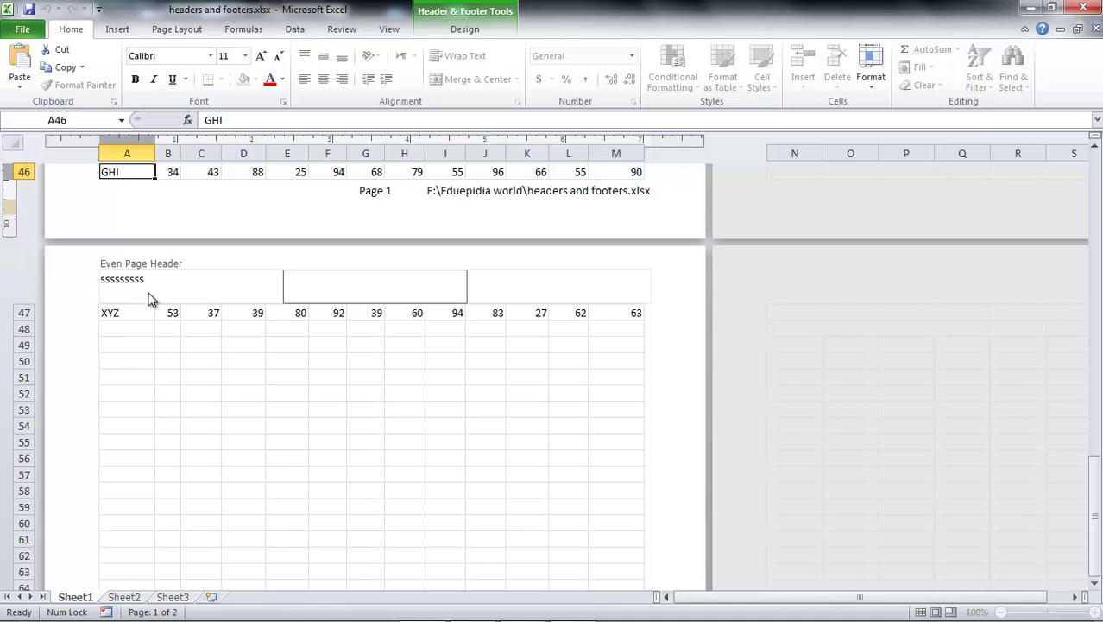
type("hhhhhhhh")
key("Tab")
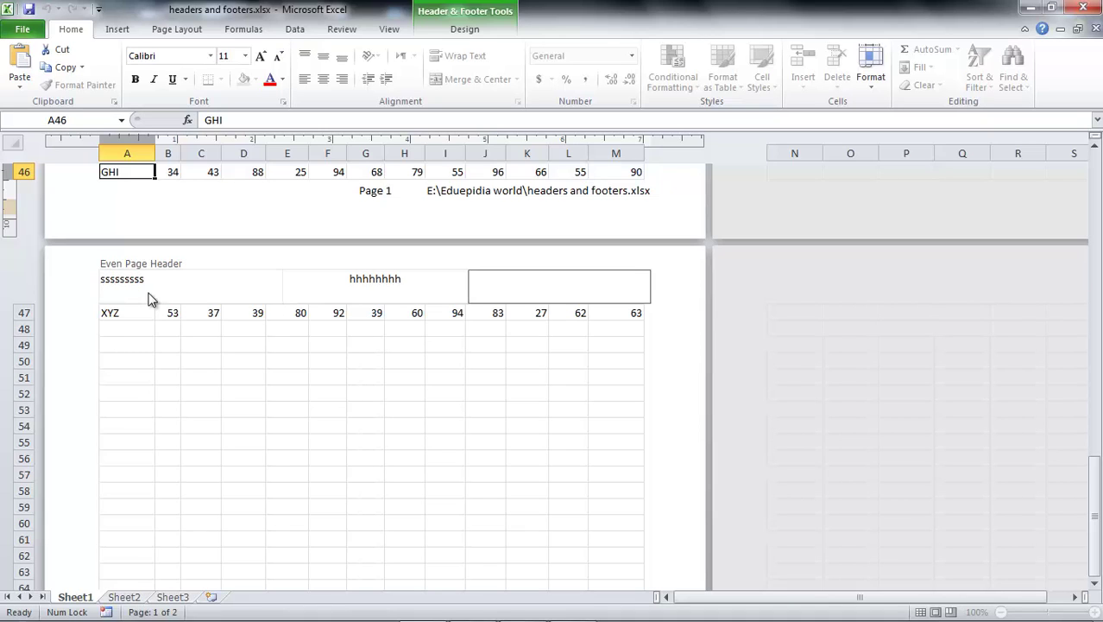
type("uyguygug")
left_click(653, 312)
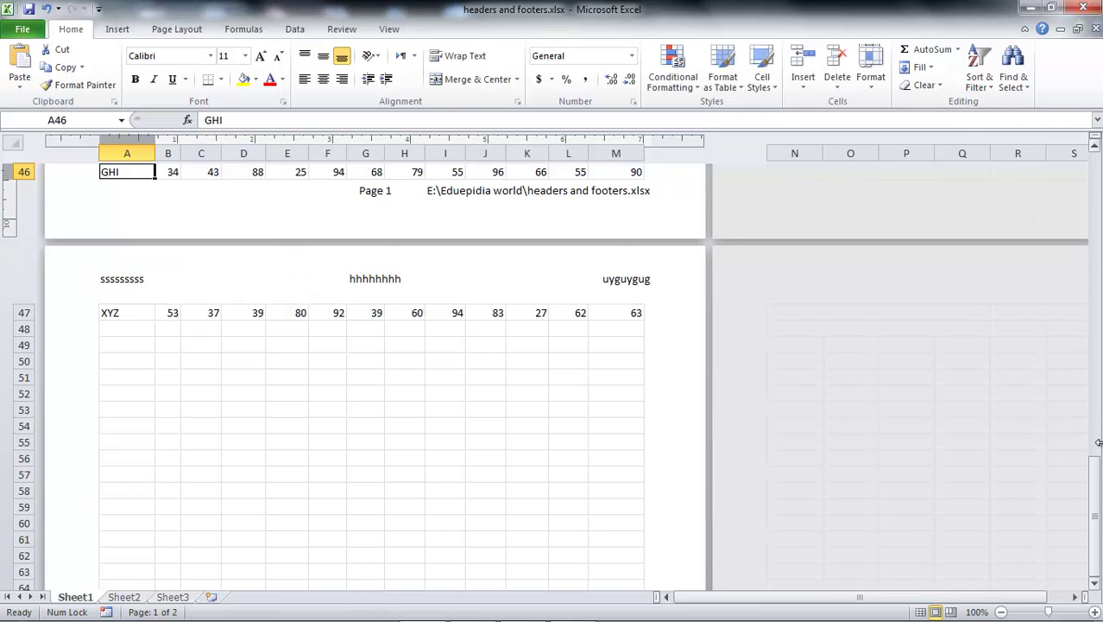
mouse_move(1097, 486)
left_mouse_down()
mouse_move(1098, 160)
mouse_move(1096, 475)
left_mouse_up()
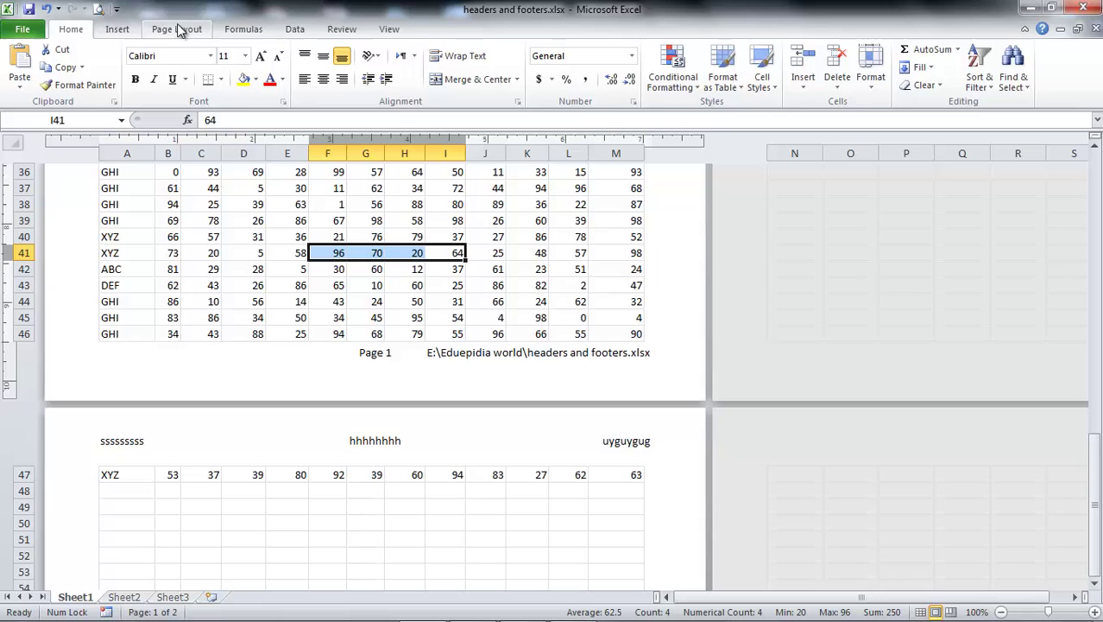
Step: Open Page Setup's Header/Footer settings from the Page Layout ribbon
left_click(179, 29)
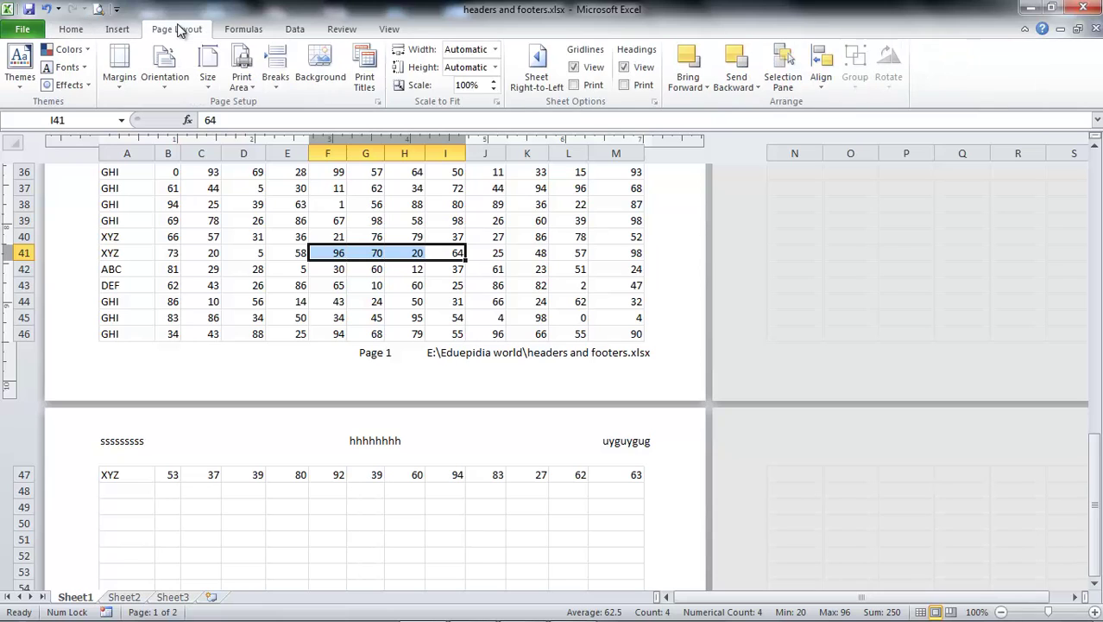
left_click(377, 102)
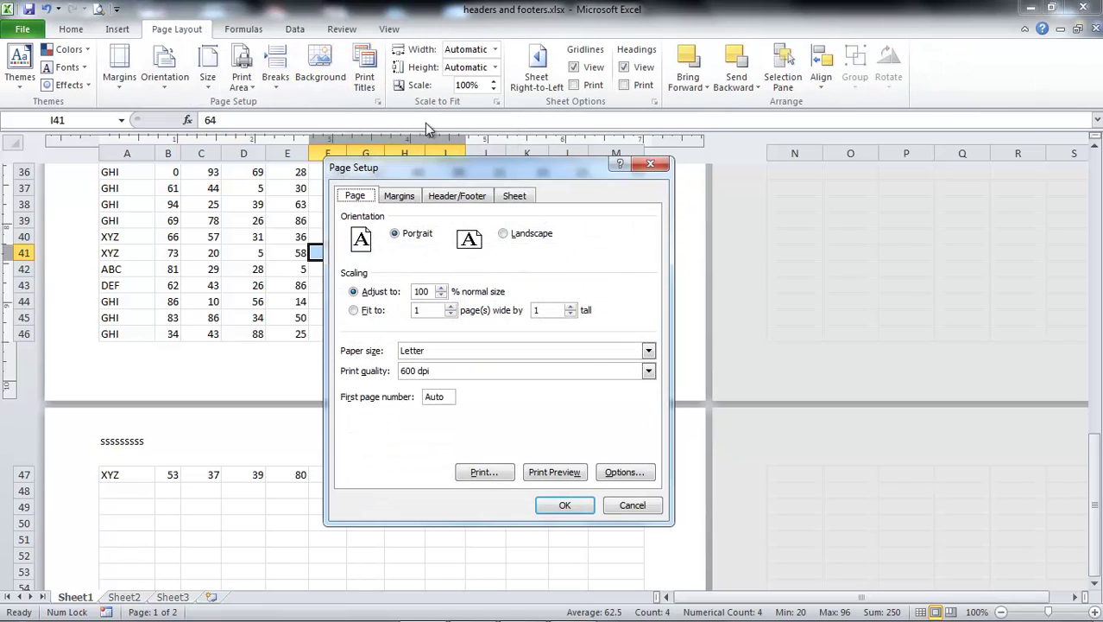
left_click(457, 196)
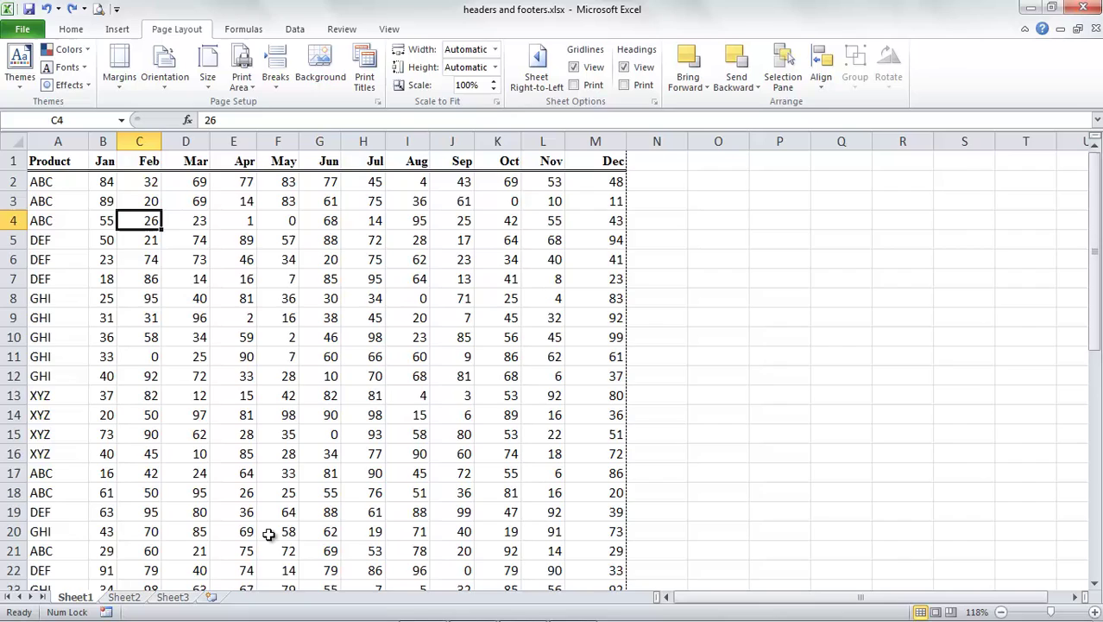
Step: Group Sheet3 through Sheet1 and reopen Page Setup at the Header/Footer tab
left_click(171, 599)
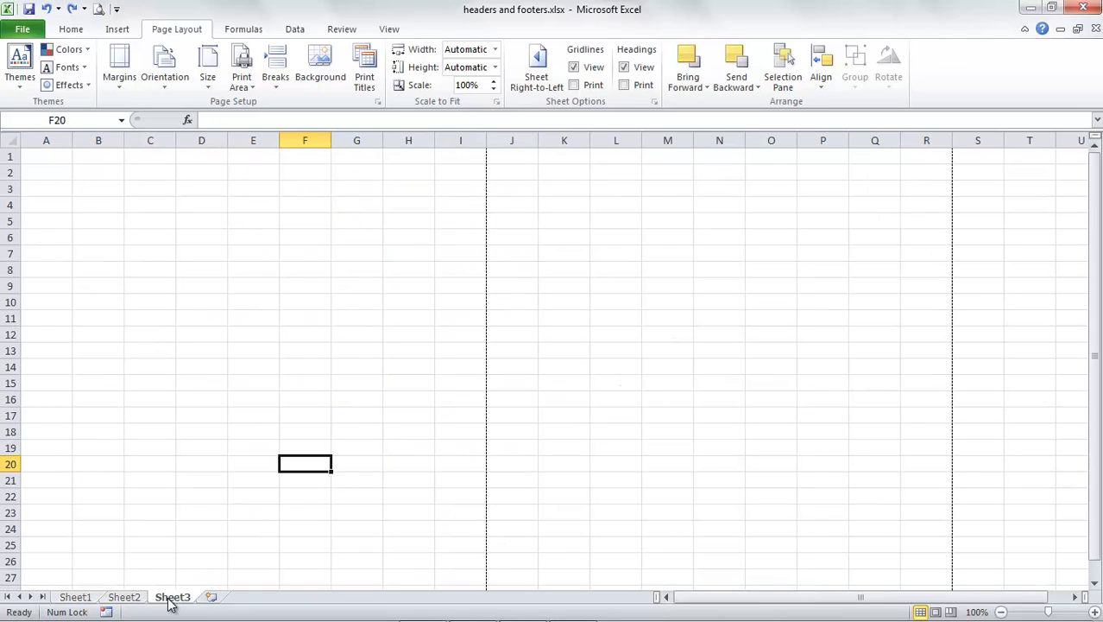
left_click(76, 597, "shift")
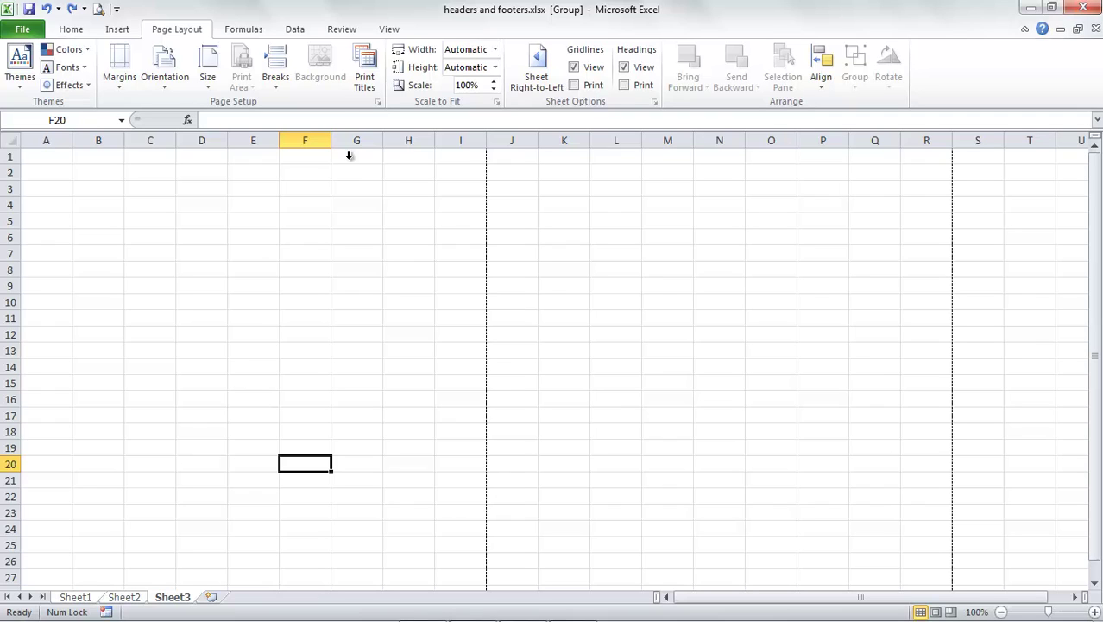
left_click(377, 102)
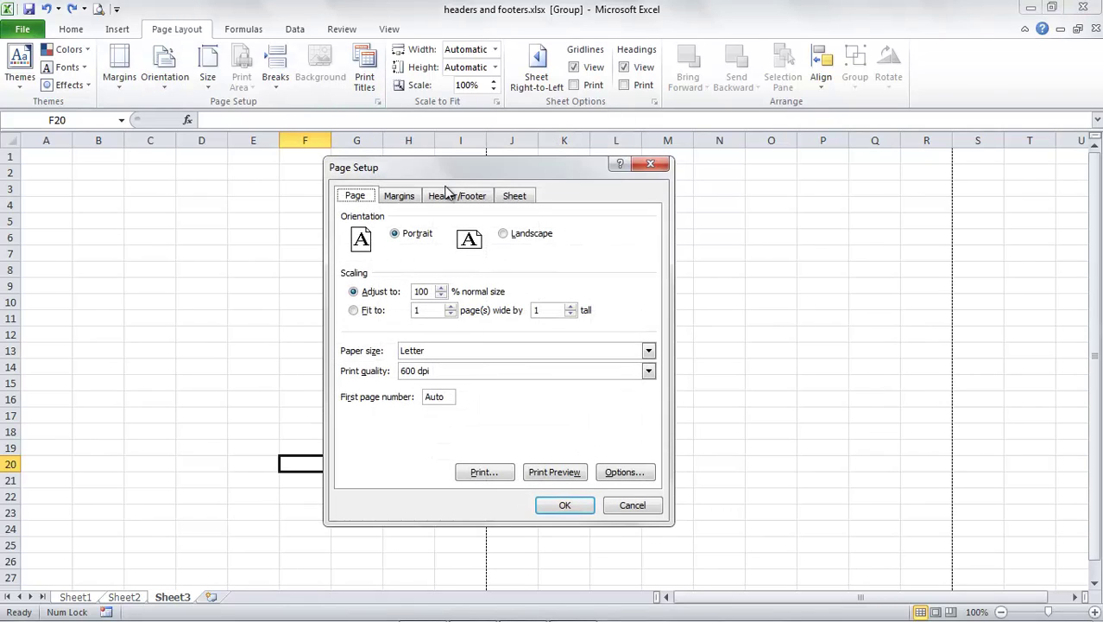
left_click(466, 197)
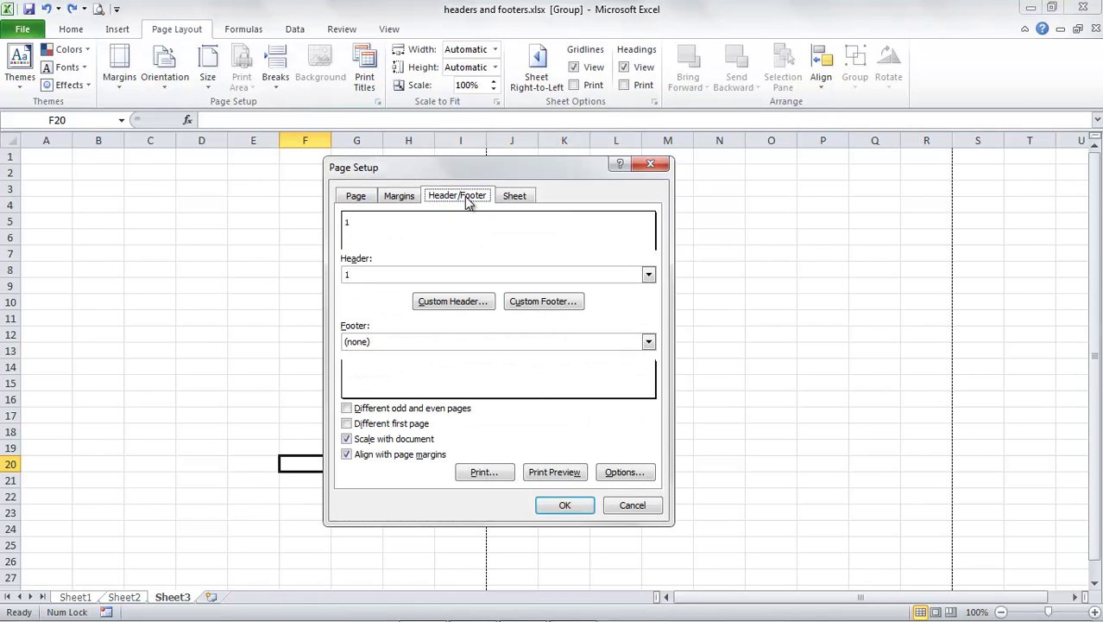
Step: Replace the custom header's left section with '&[Page] of &[Pages]'
left_click(463, 311)
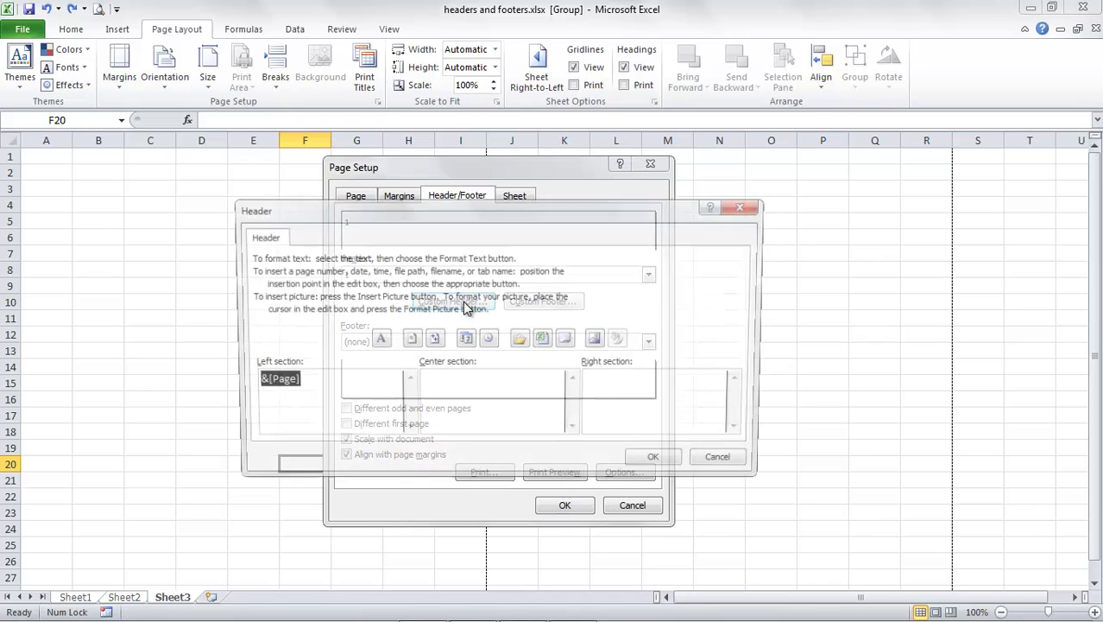
key("Delete")
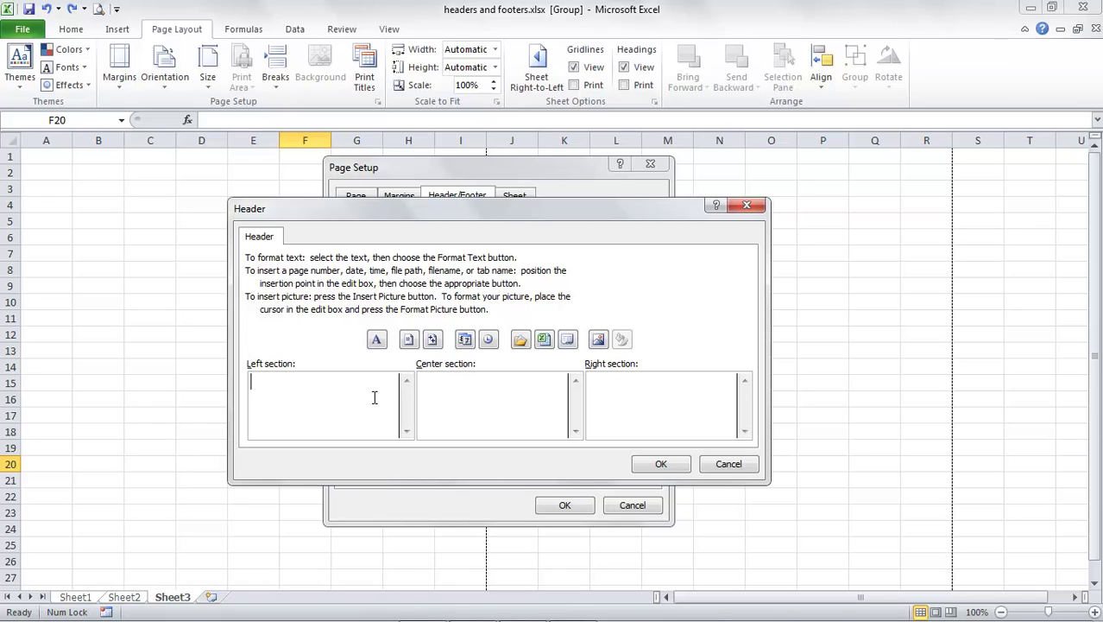
left_click(413, 344)
type("of")
left_click(434, 342)
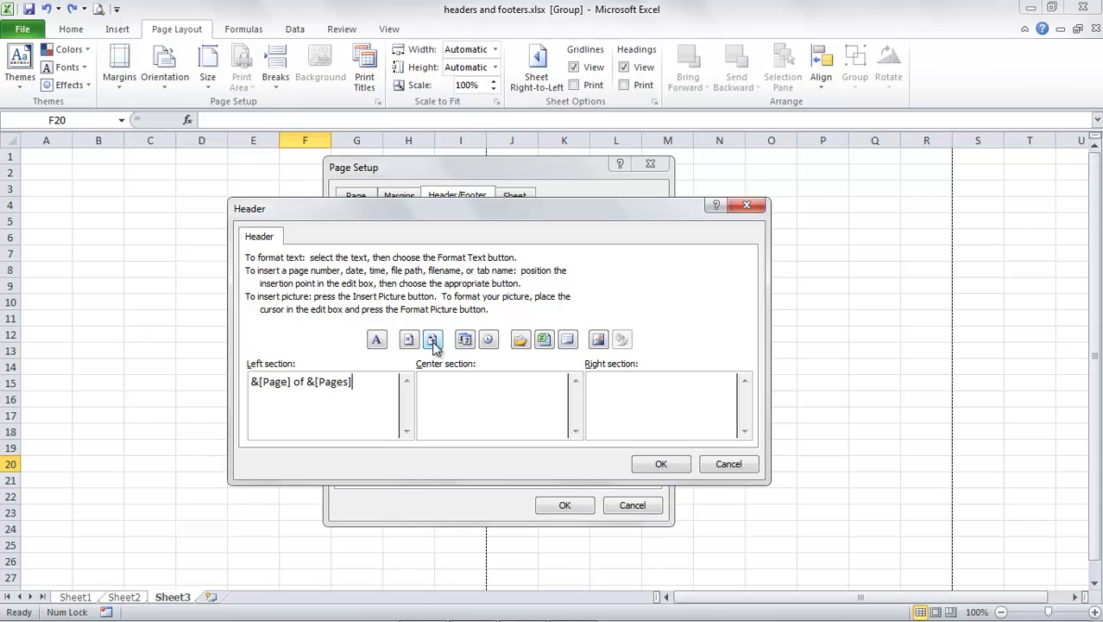
Step: Put the sheet name in the header's centre section and start inserting a picture on the right
left_click(456, 382)
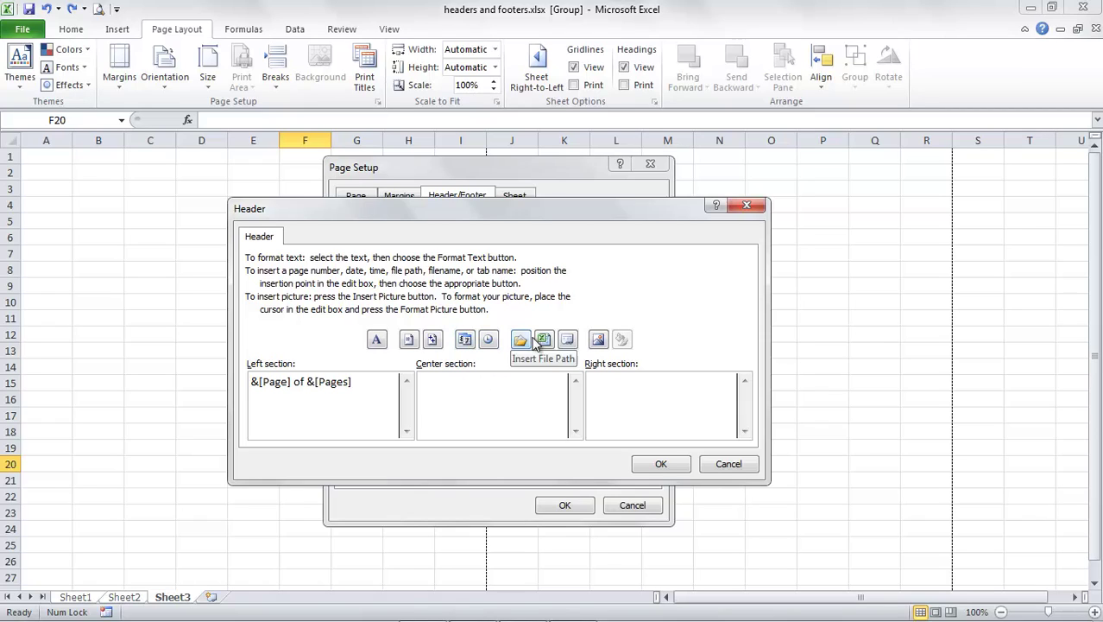
left_click(568, 341)
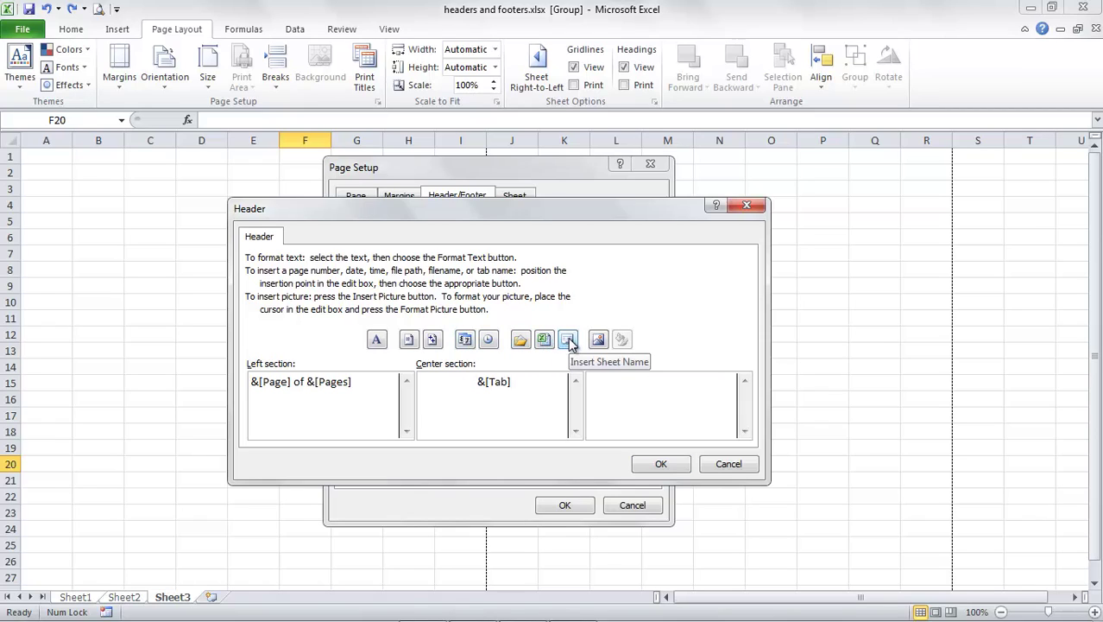
left_click(613, 383)
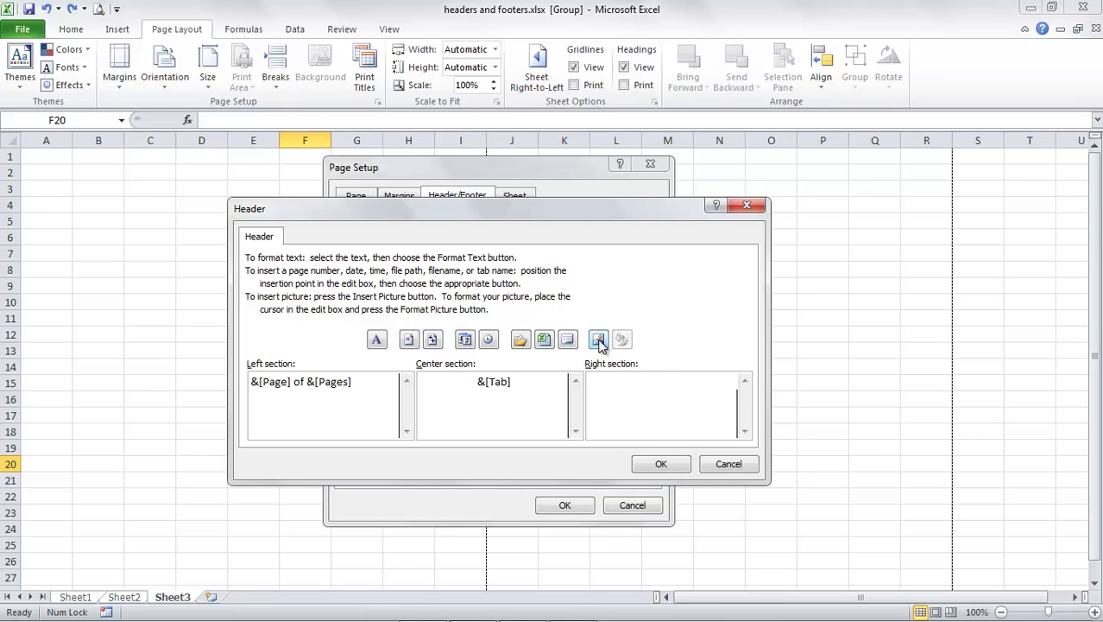
left_click(598, 339)
Step: Insert 400dpiLogo.png into the header's right section
left_click(539, 315)
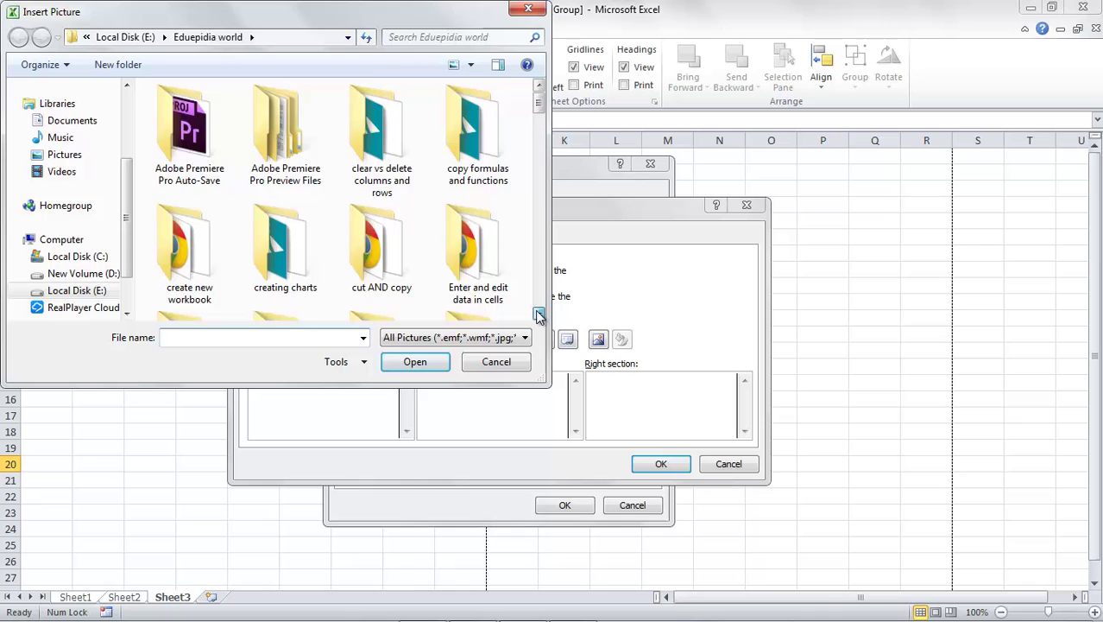
left_click(538, 315)
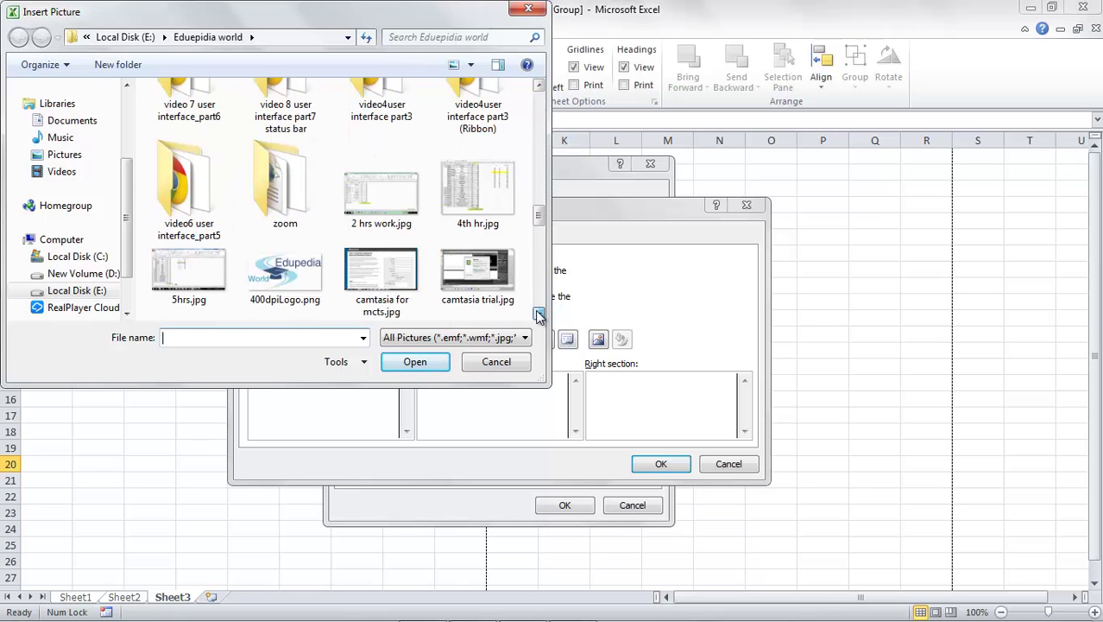
left_click(285, 274)
left_click(415, 362)
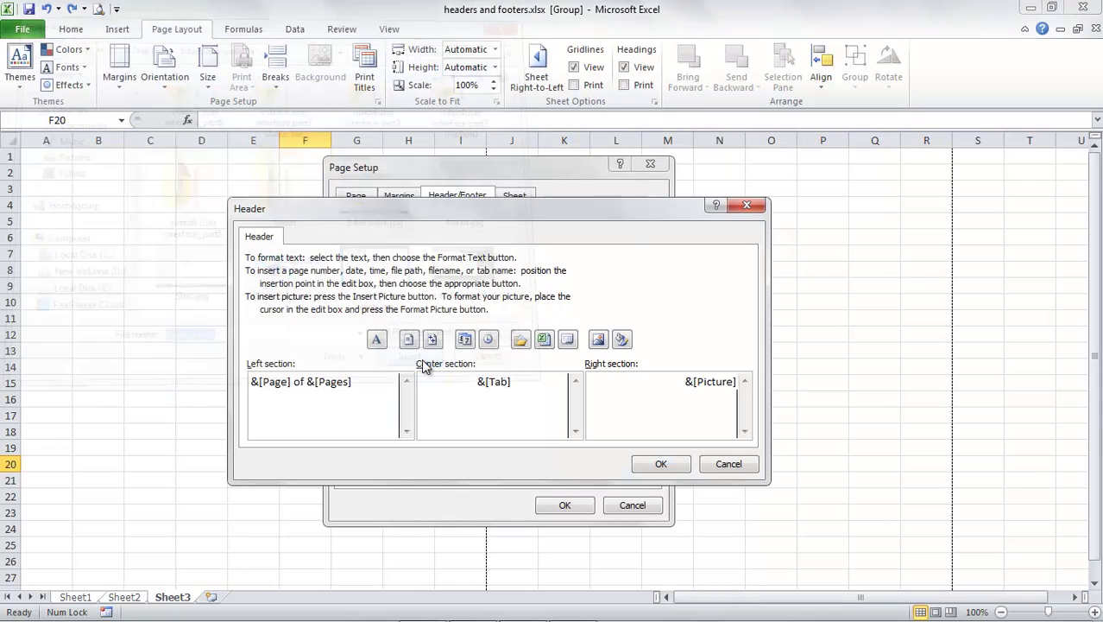
Step: Resize the header logo to a height of .4"
left_click(639, 383)
left_click_drag(736, 382, 688, 377)
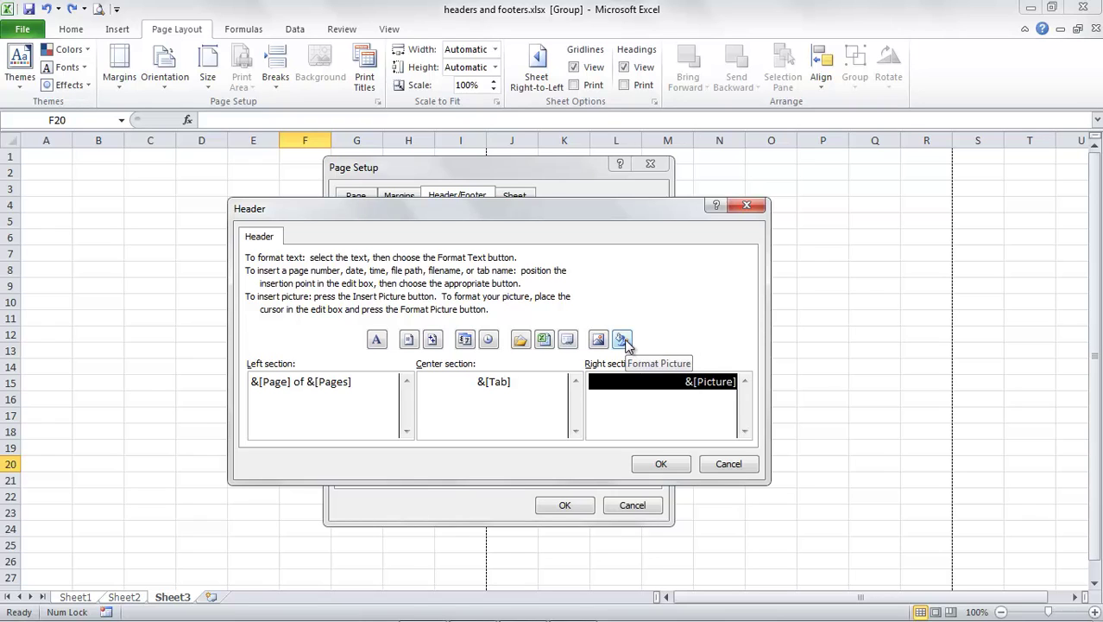
left_click(623, 341)
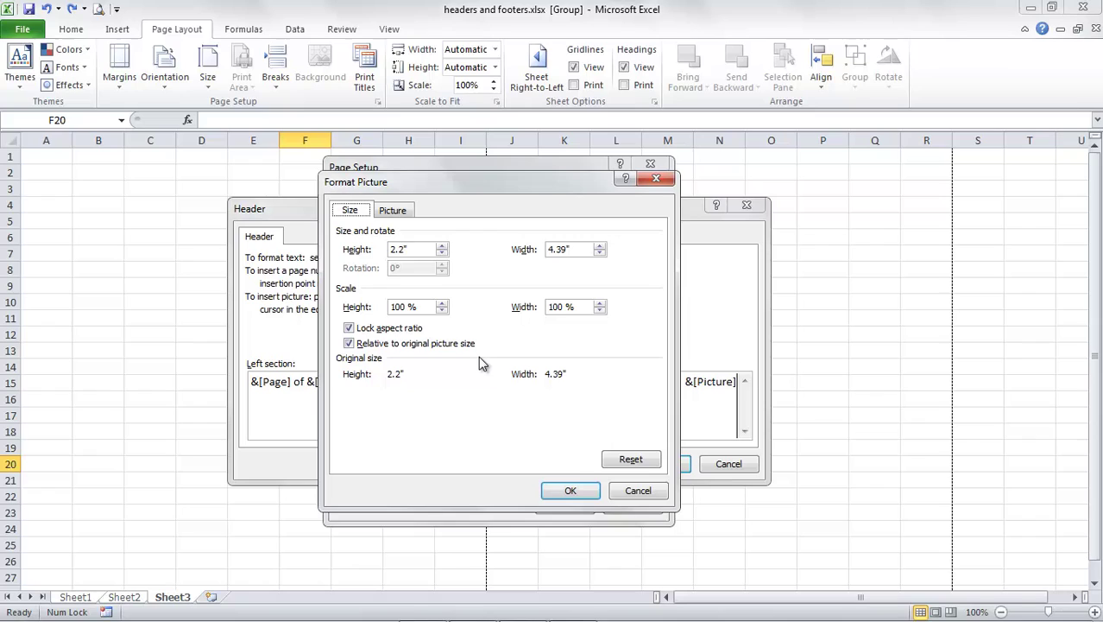
left_click_drag(423, 248, 373, 254)
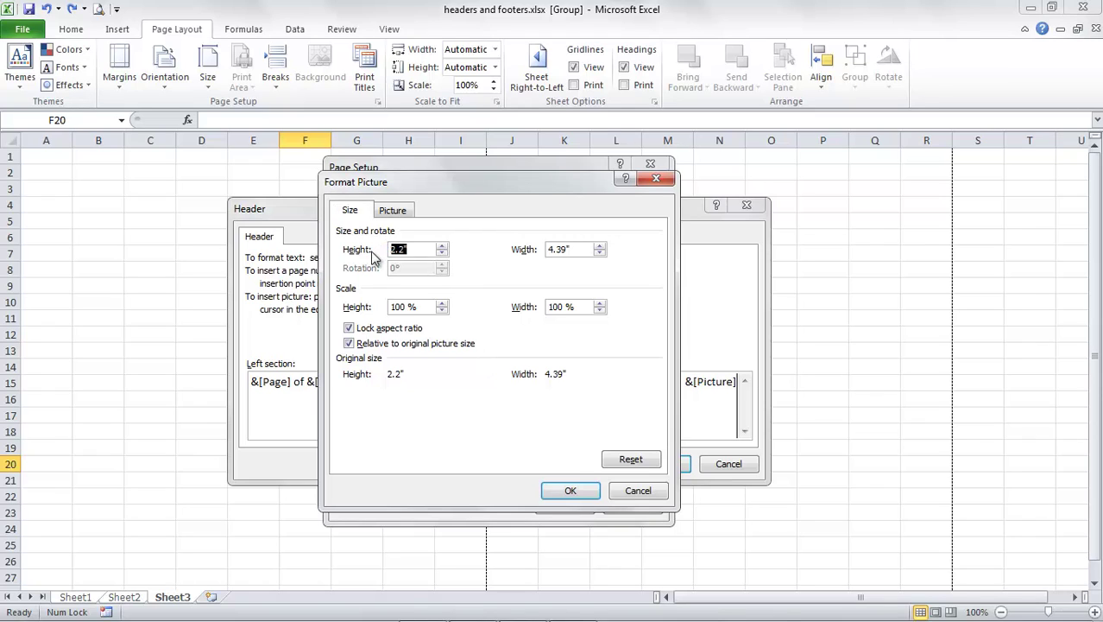
type(".4")
key("Return")
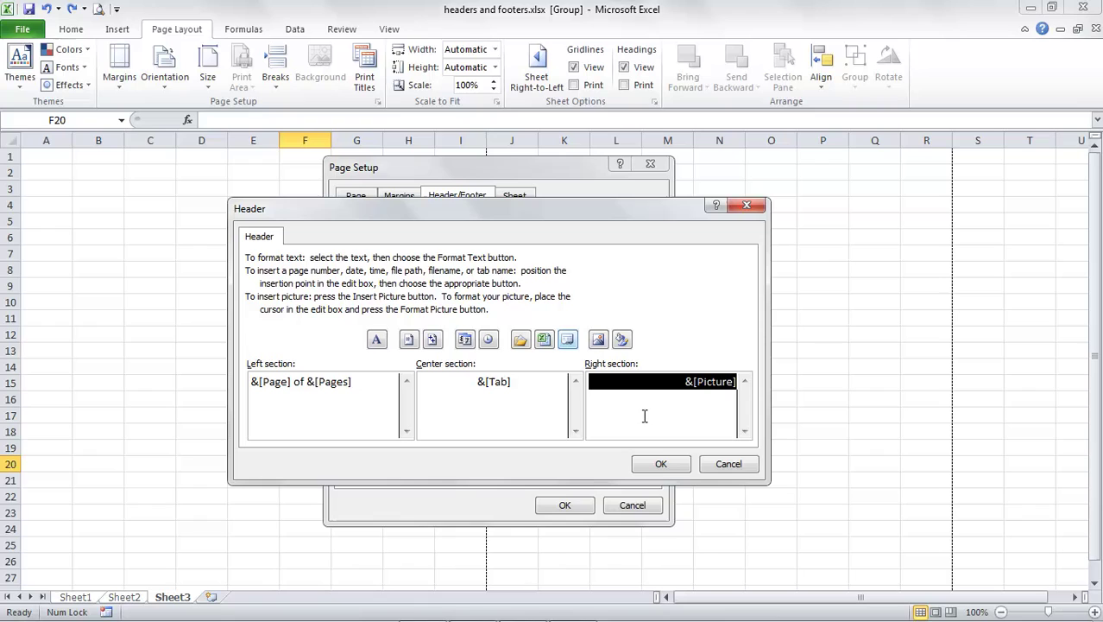
Step: Accept the header and add a custom footer with date and time left, file name right
left_click(673, 466)
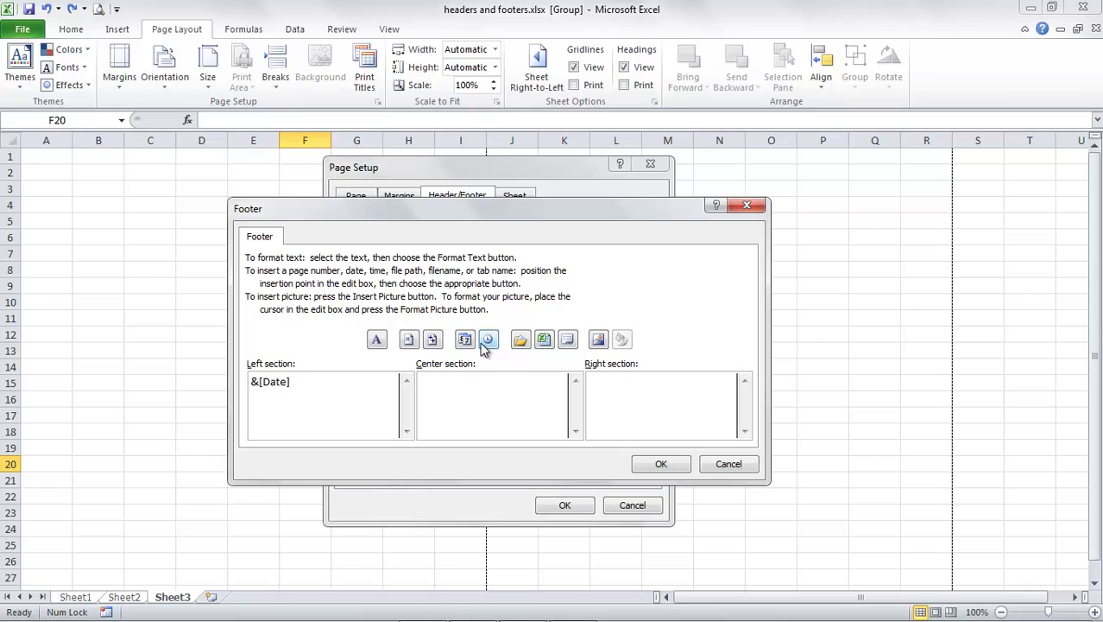
left_click(485, 345)
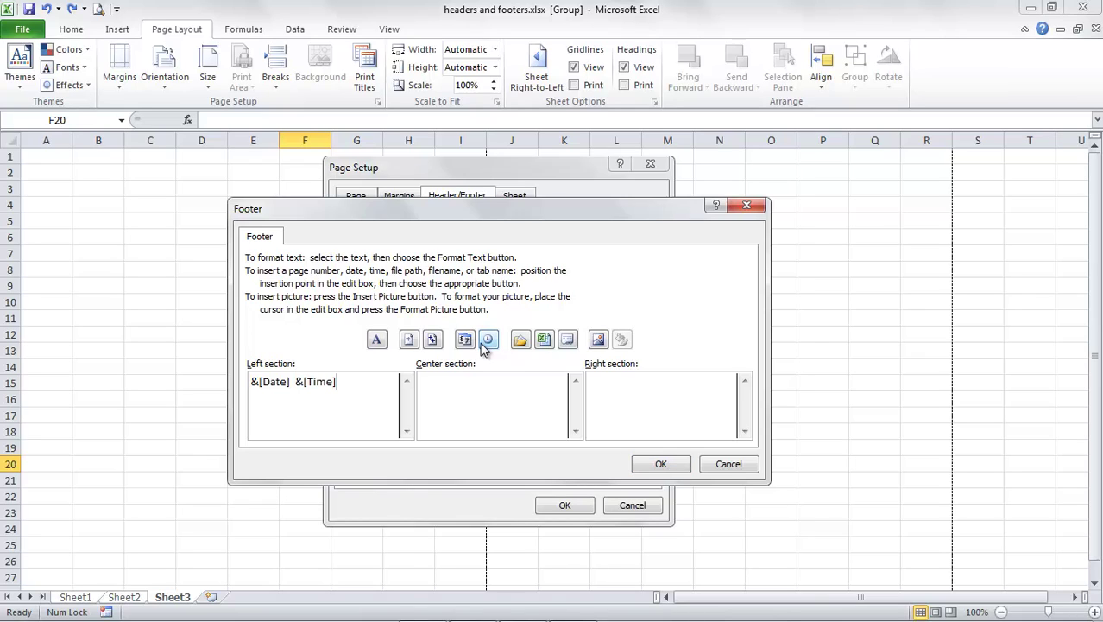
left_click(544, 340)
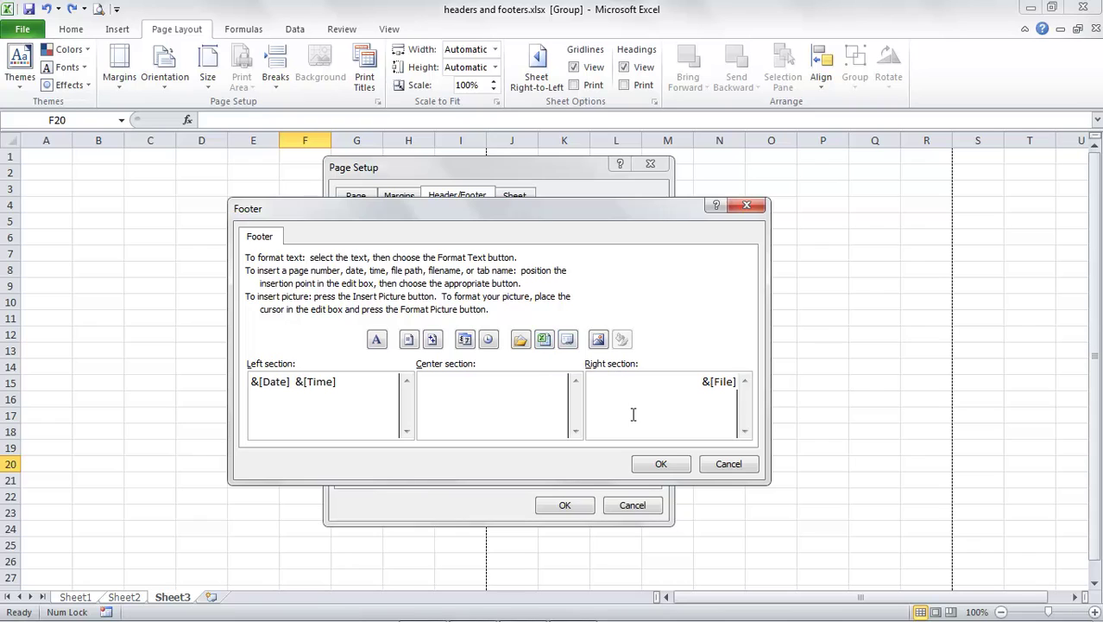
left_click(661, 465)
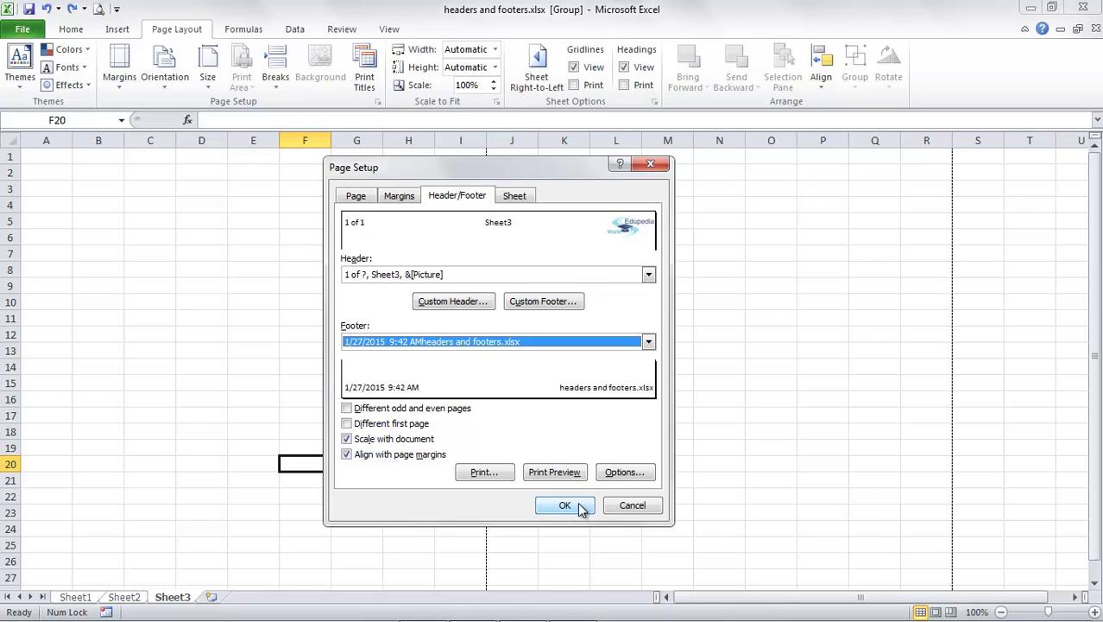
Step: Apply the page setup to the grouped sheets and preview page 2 of 2
left_click(566, 506)
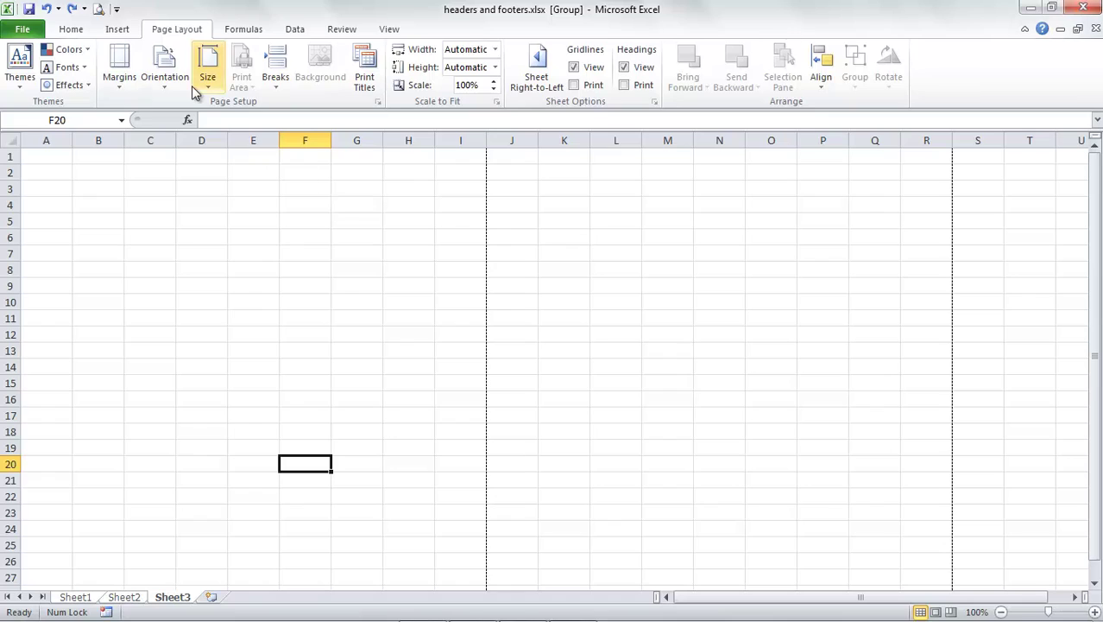
left_click(99, 10)
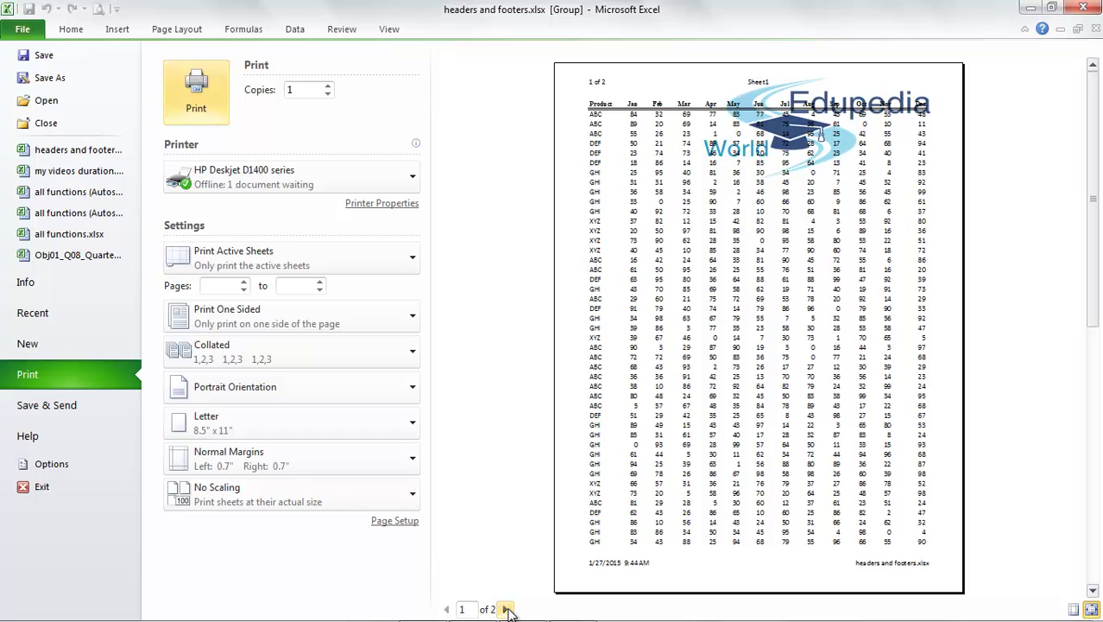
left_click(507, 610)
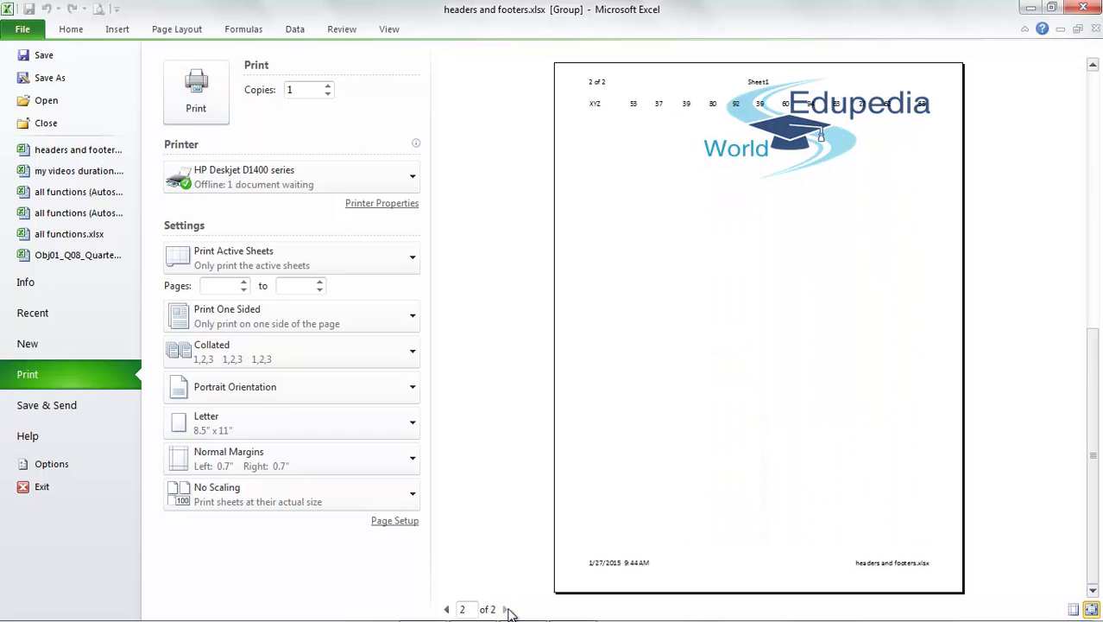